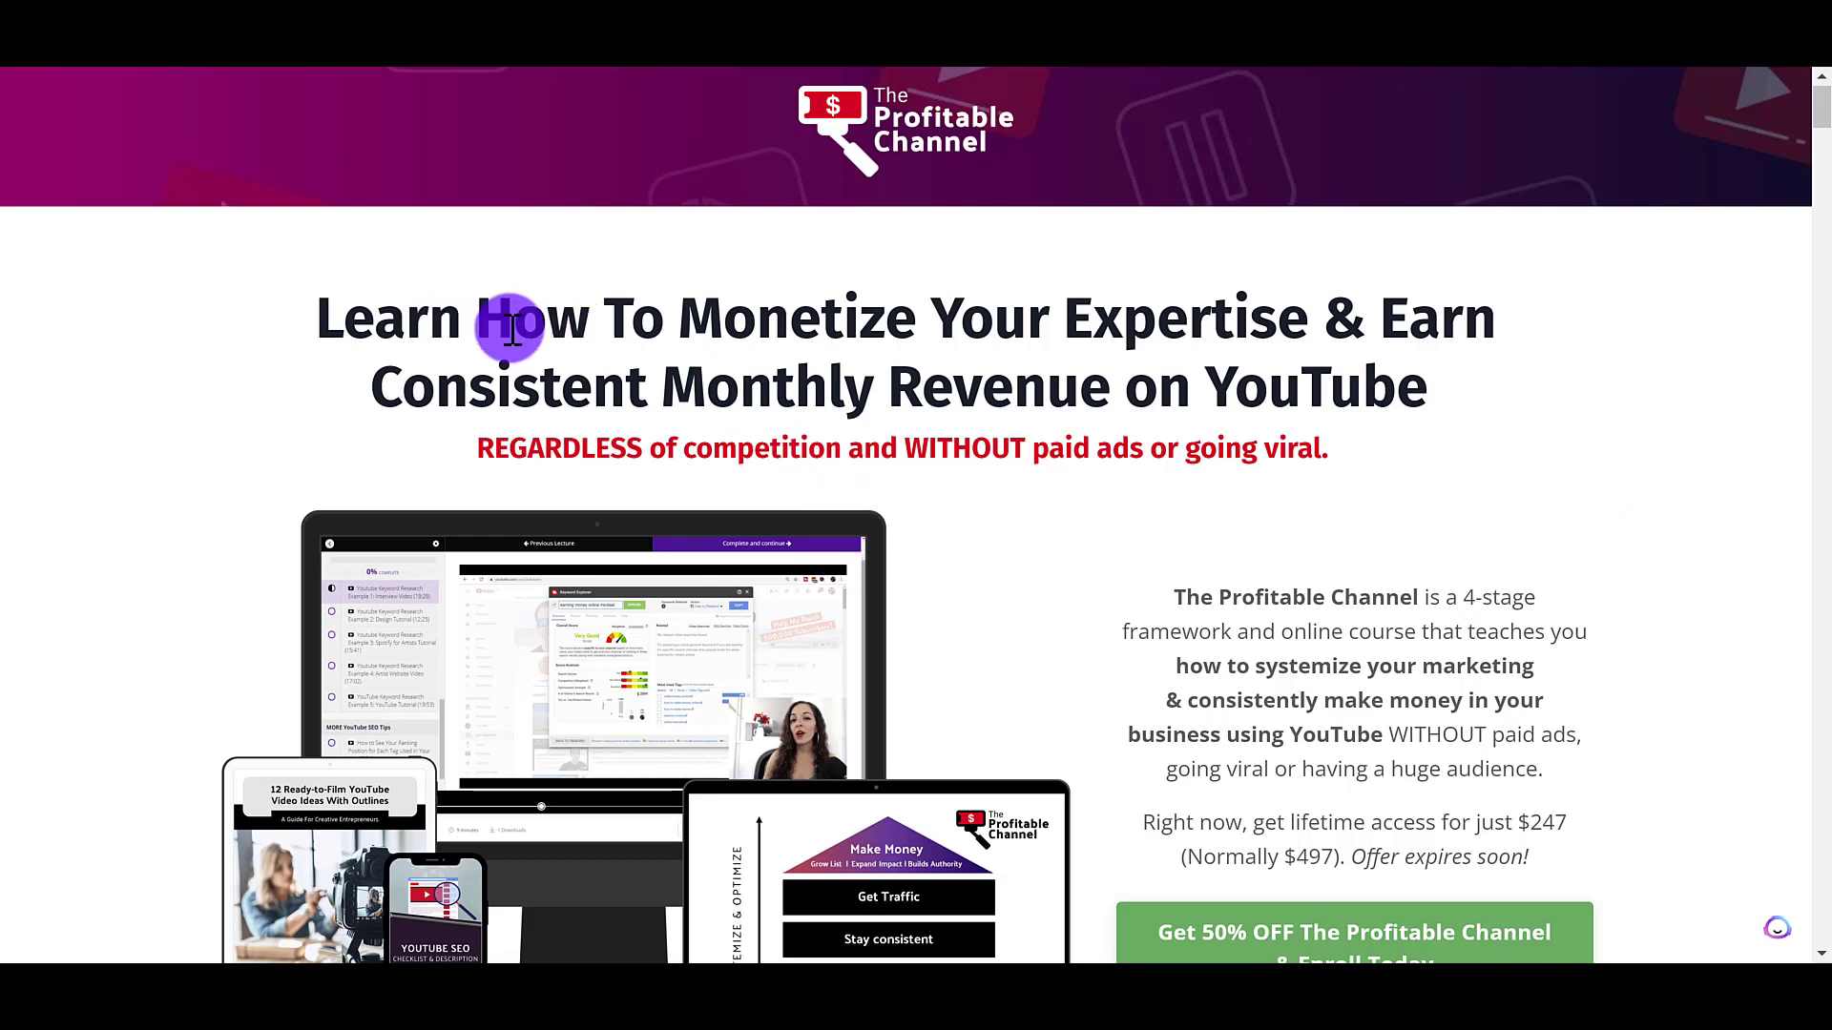
Check the $247 price on the sales page, then open Sales > Coupons to list the five coupons.
scroll(913, 500, "down", 8)
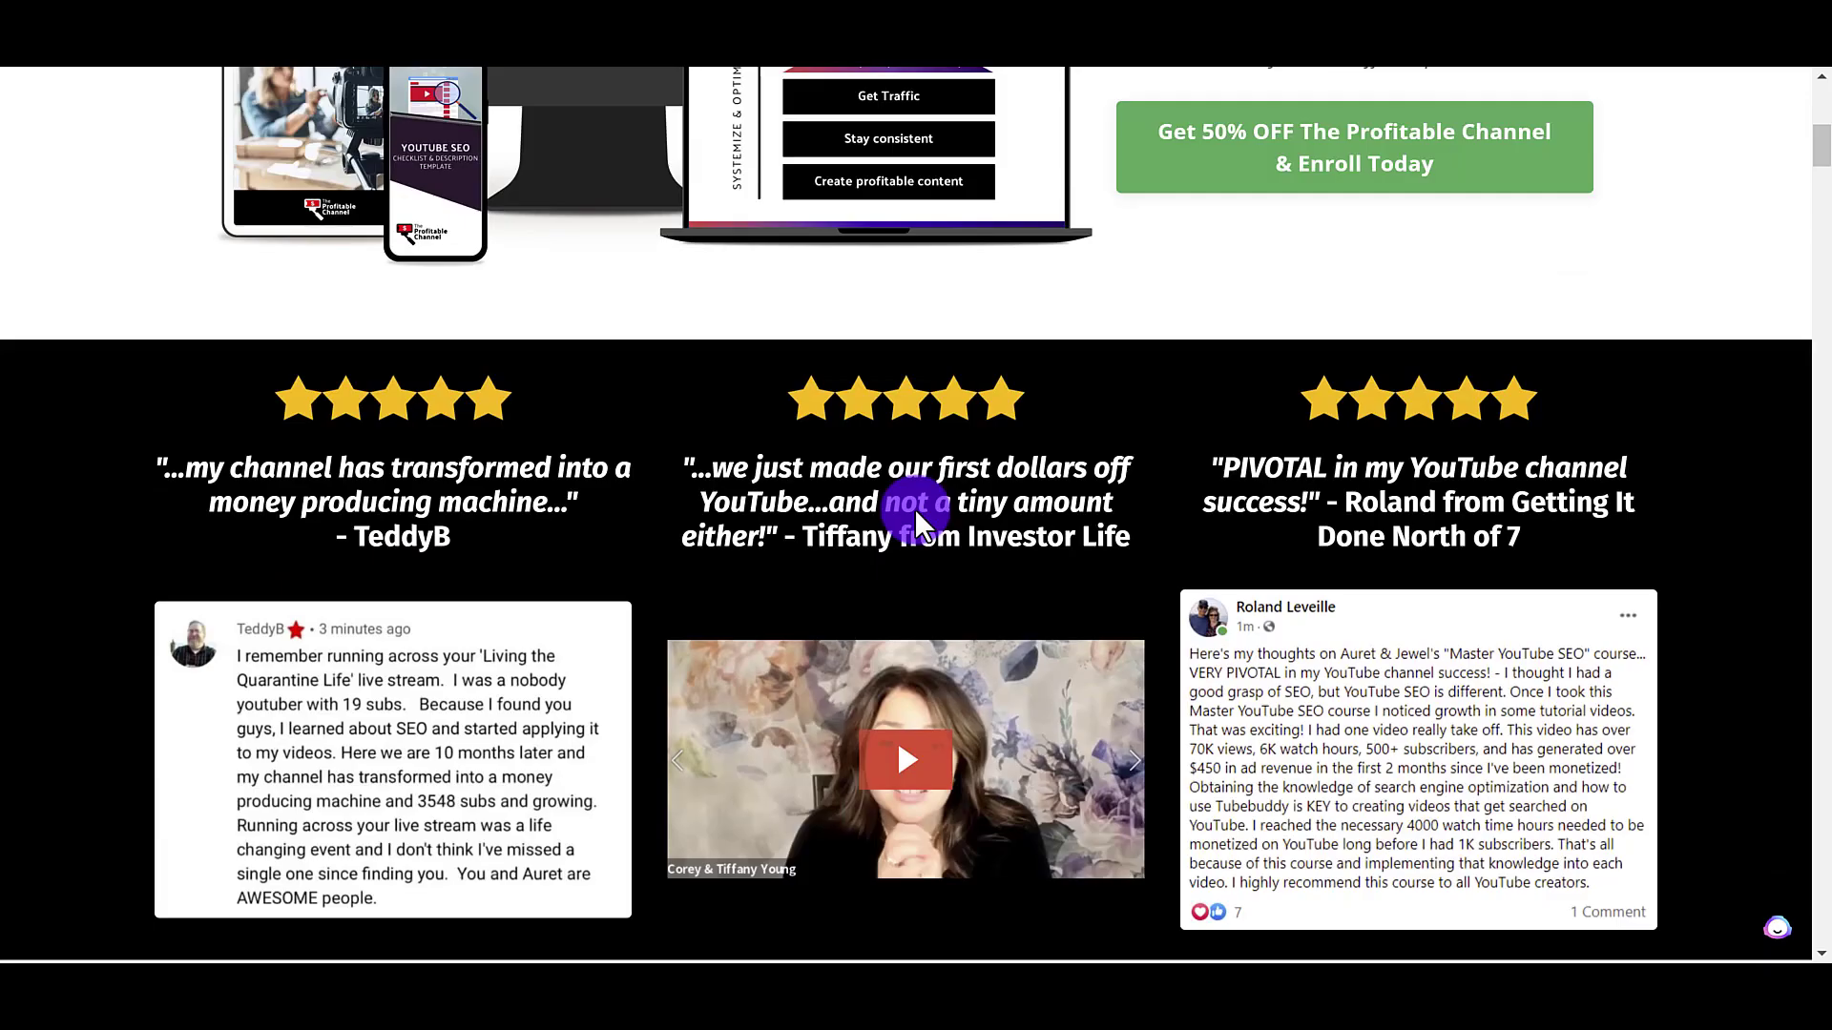
scroll(915, 508, "up", 10)
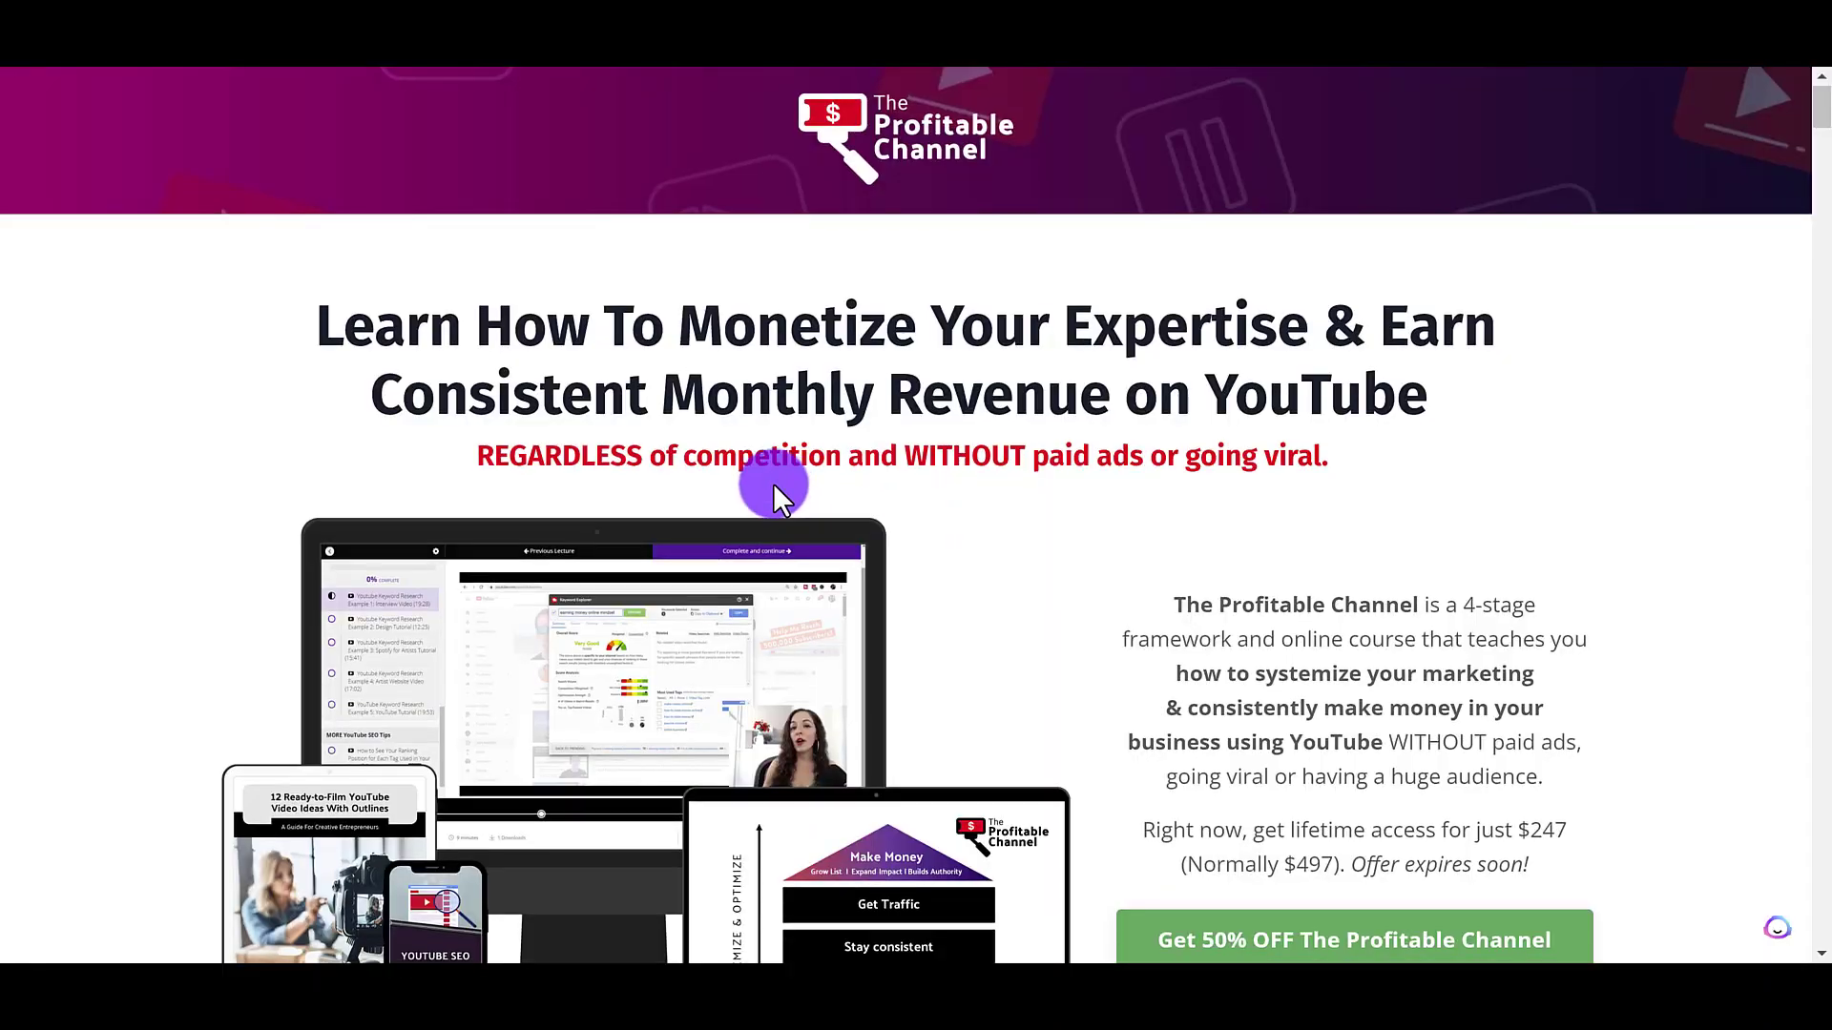
scroll(774, 486, "down", 8)
scroll(774, 487, "up", 8)
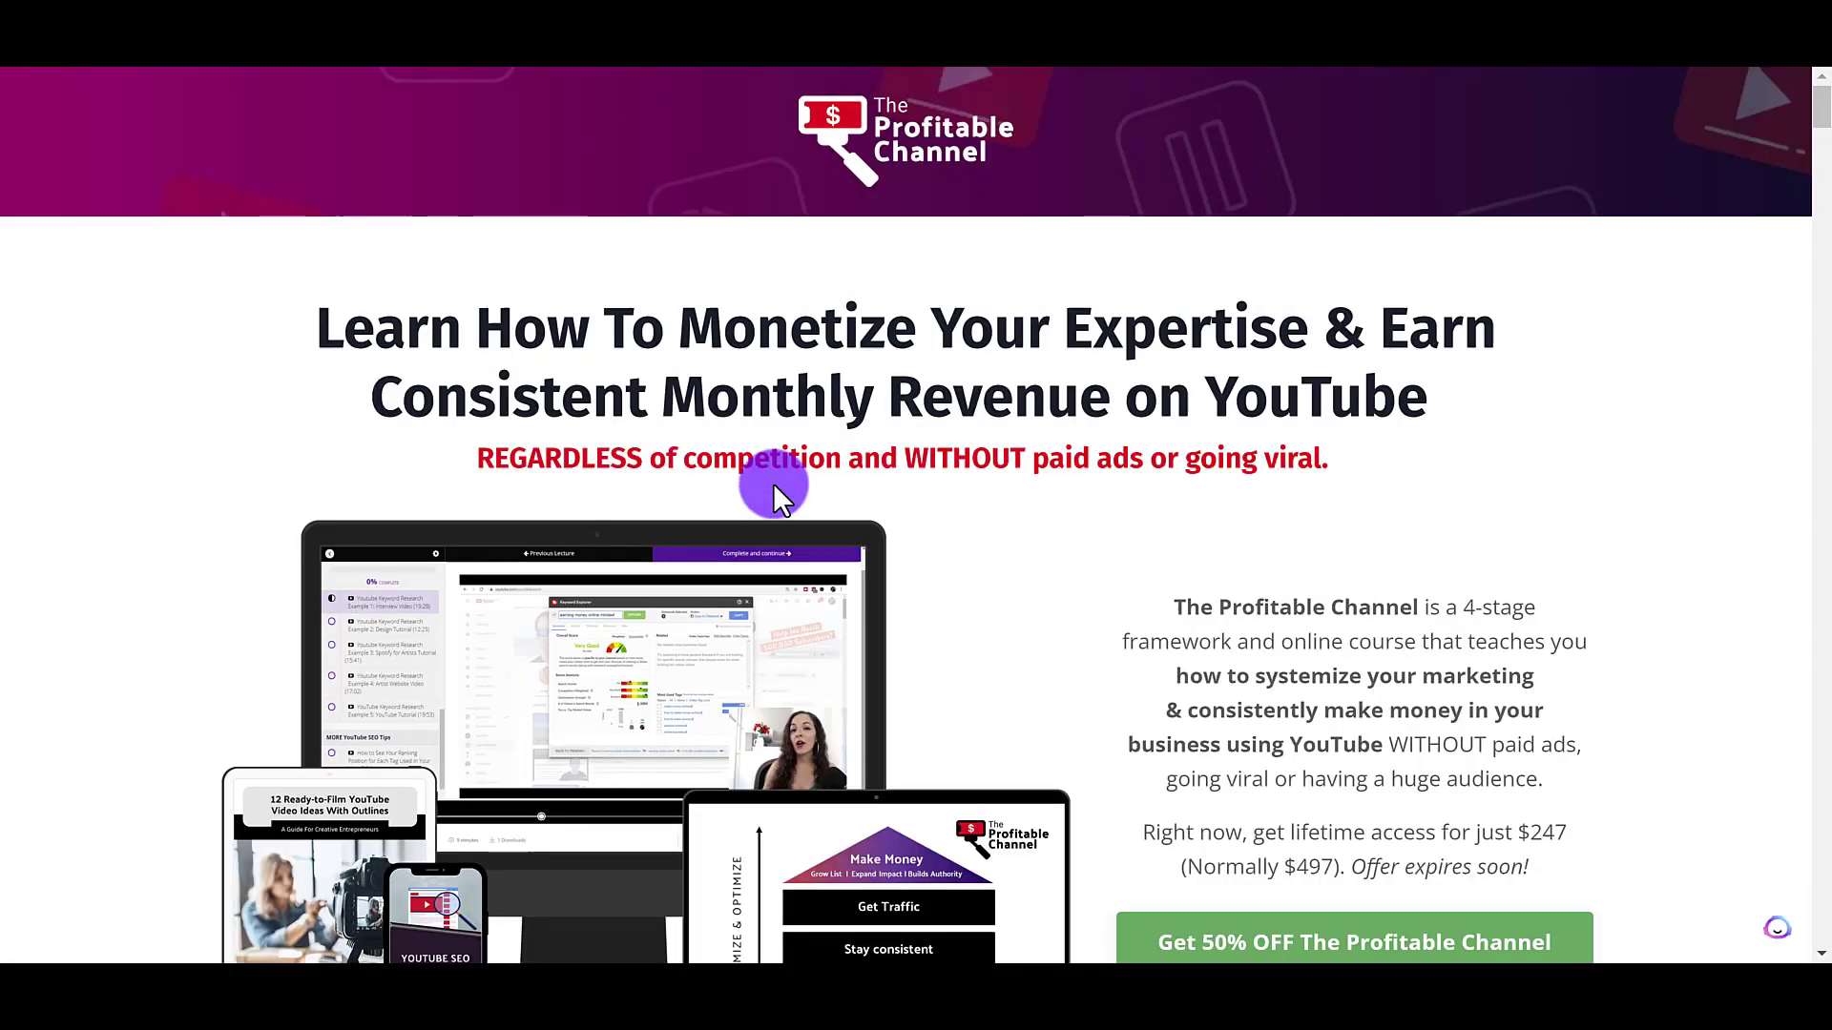
scroll(773, 481, "down", 2)
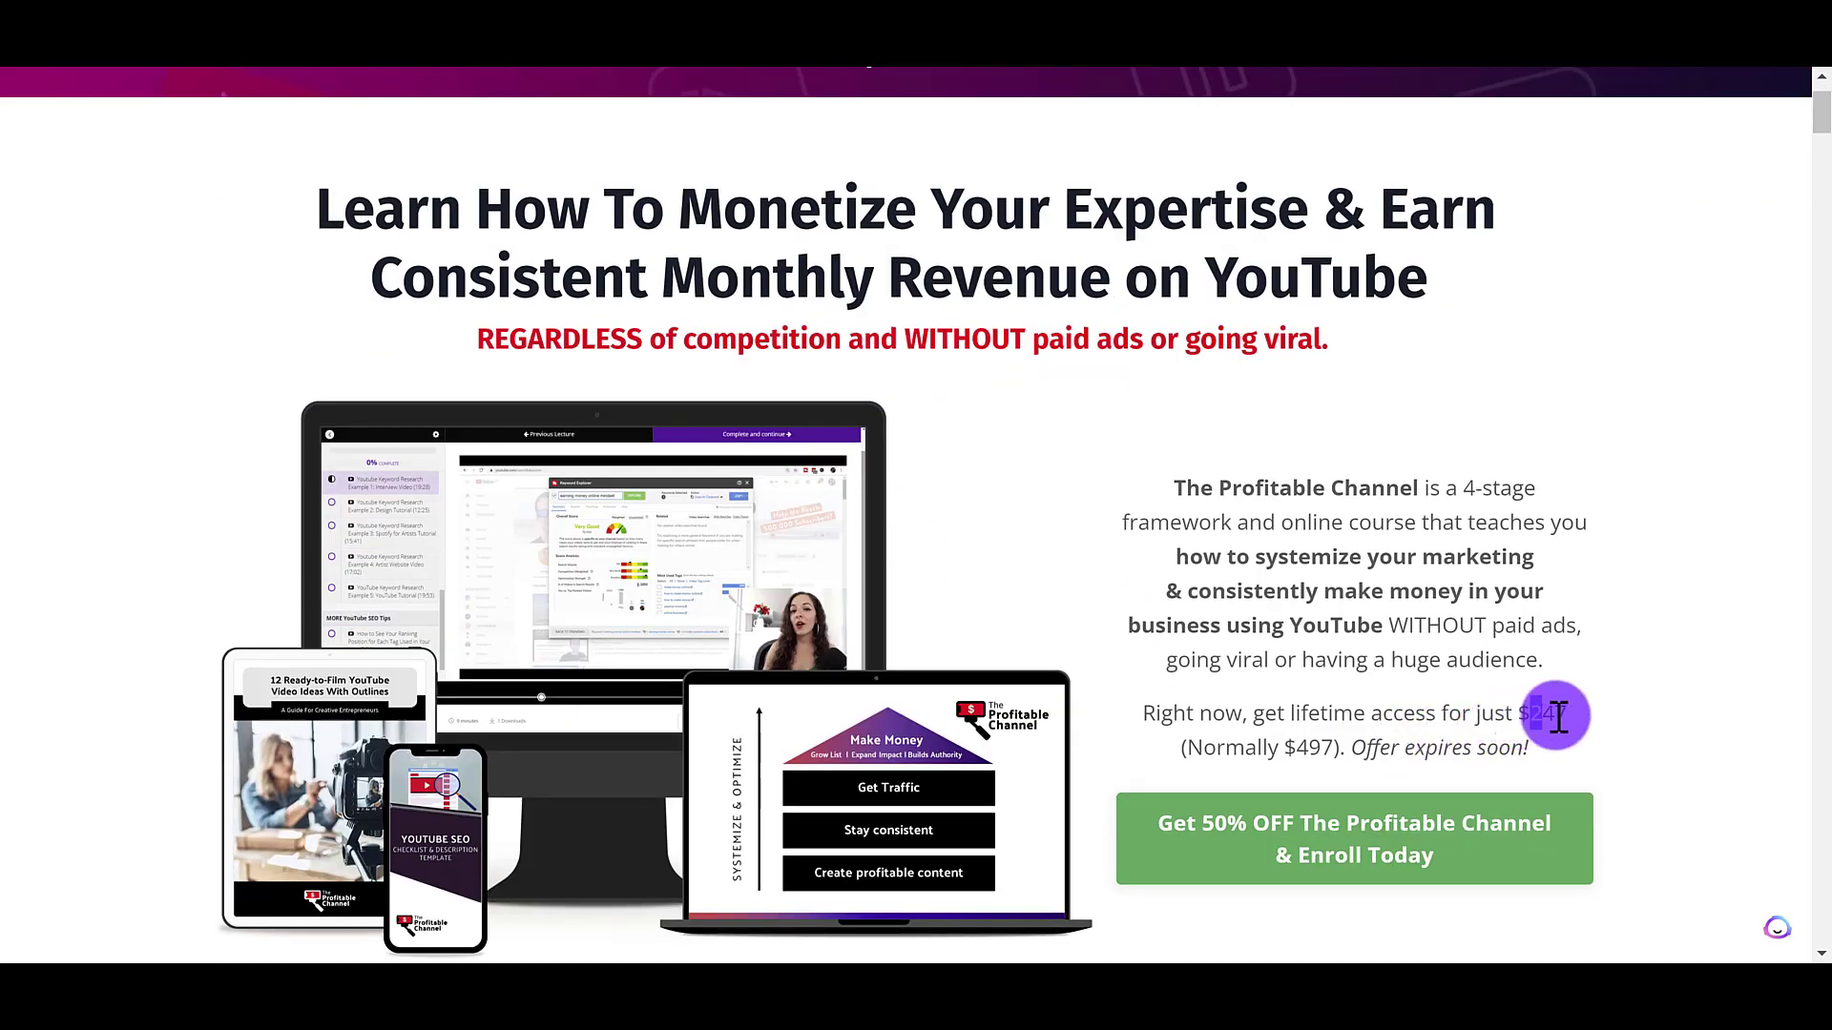
scroll(1563, 716, "up", 2)
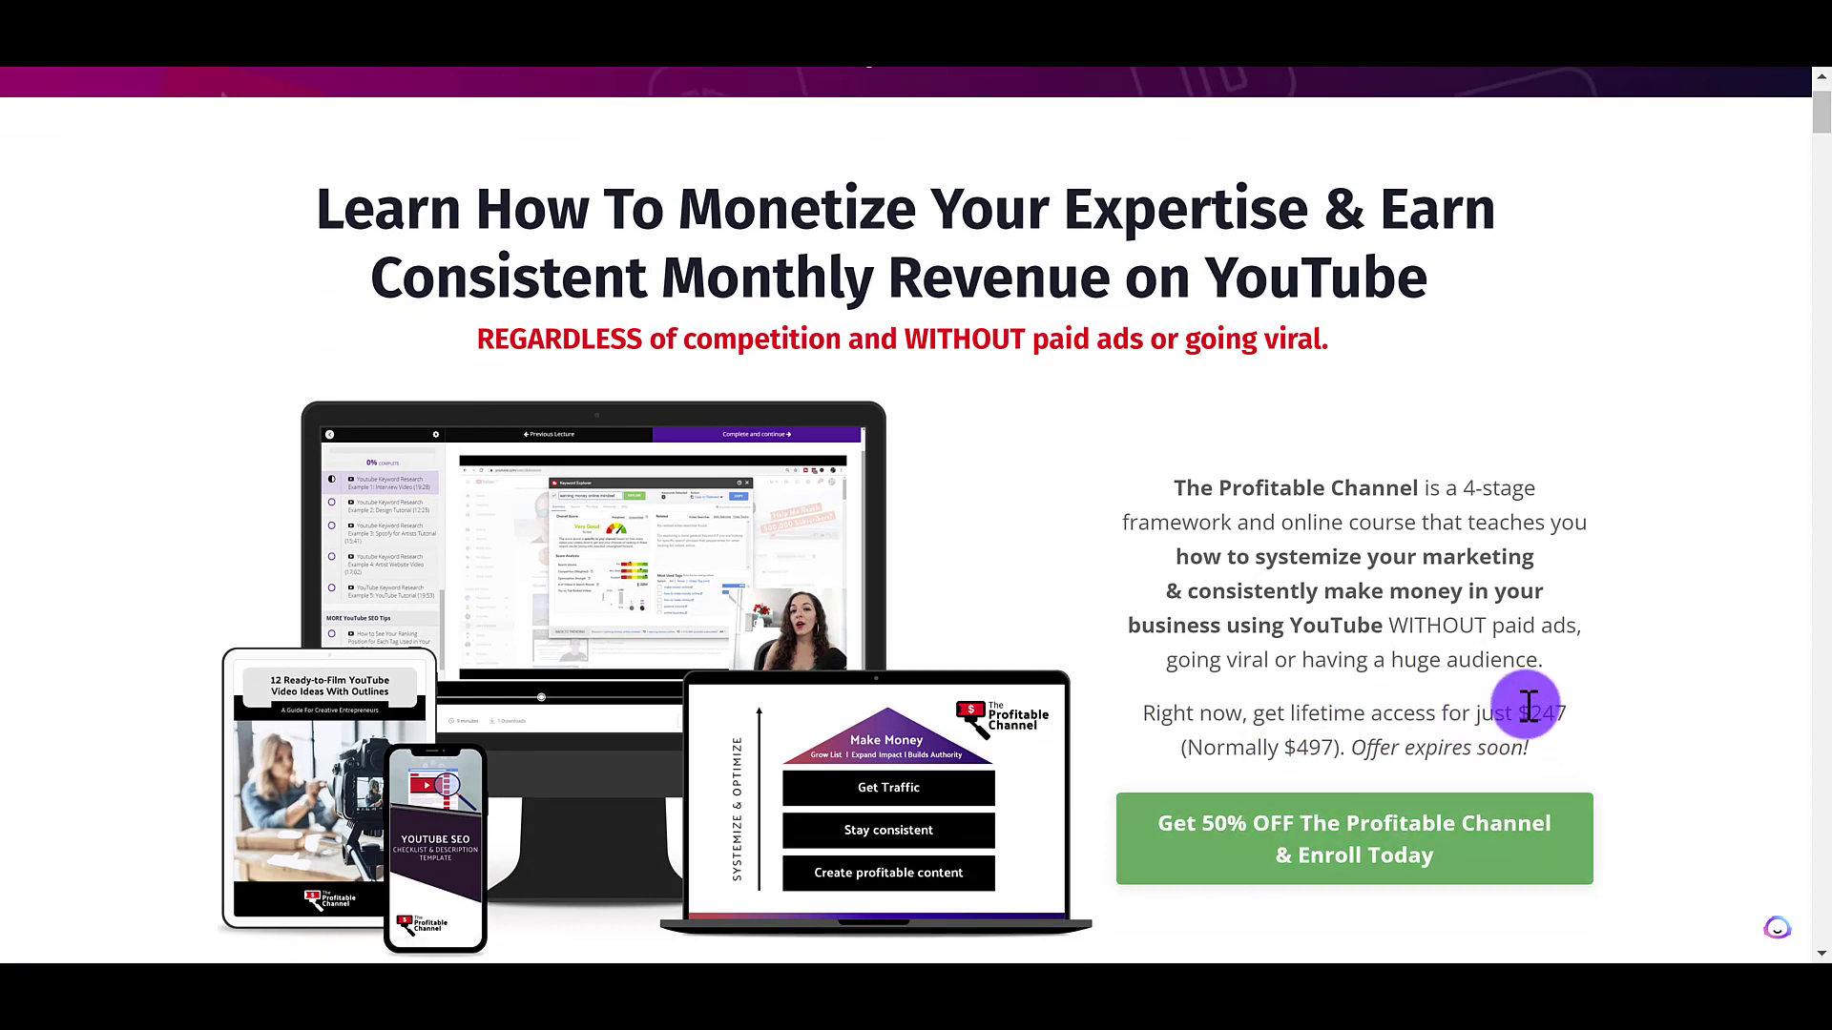
left_click_drag(1530, 712, 1575, 725)
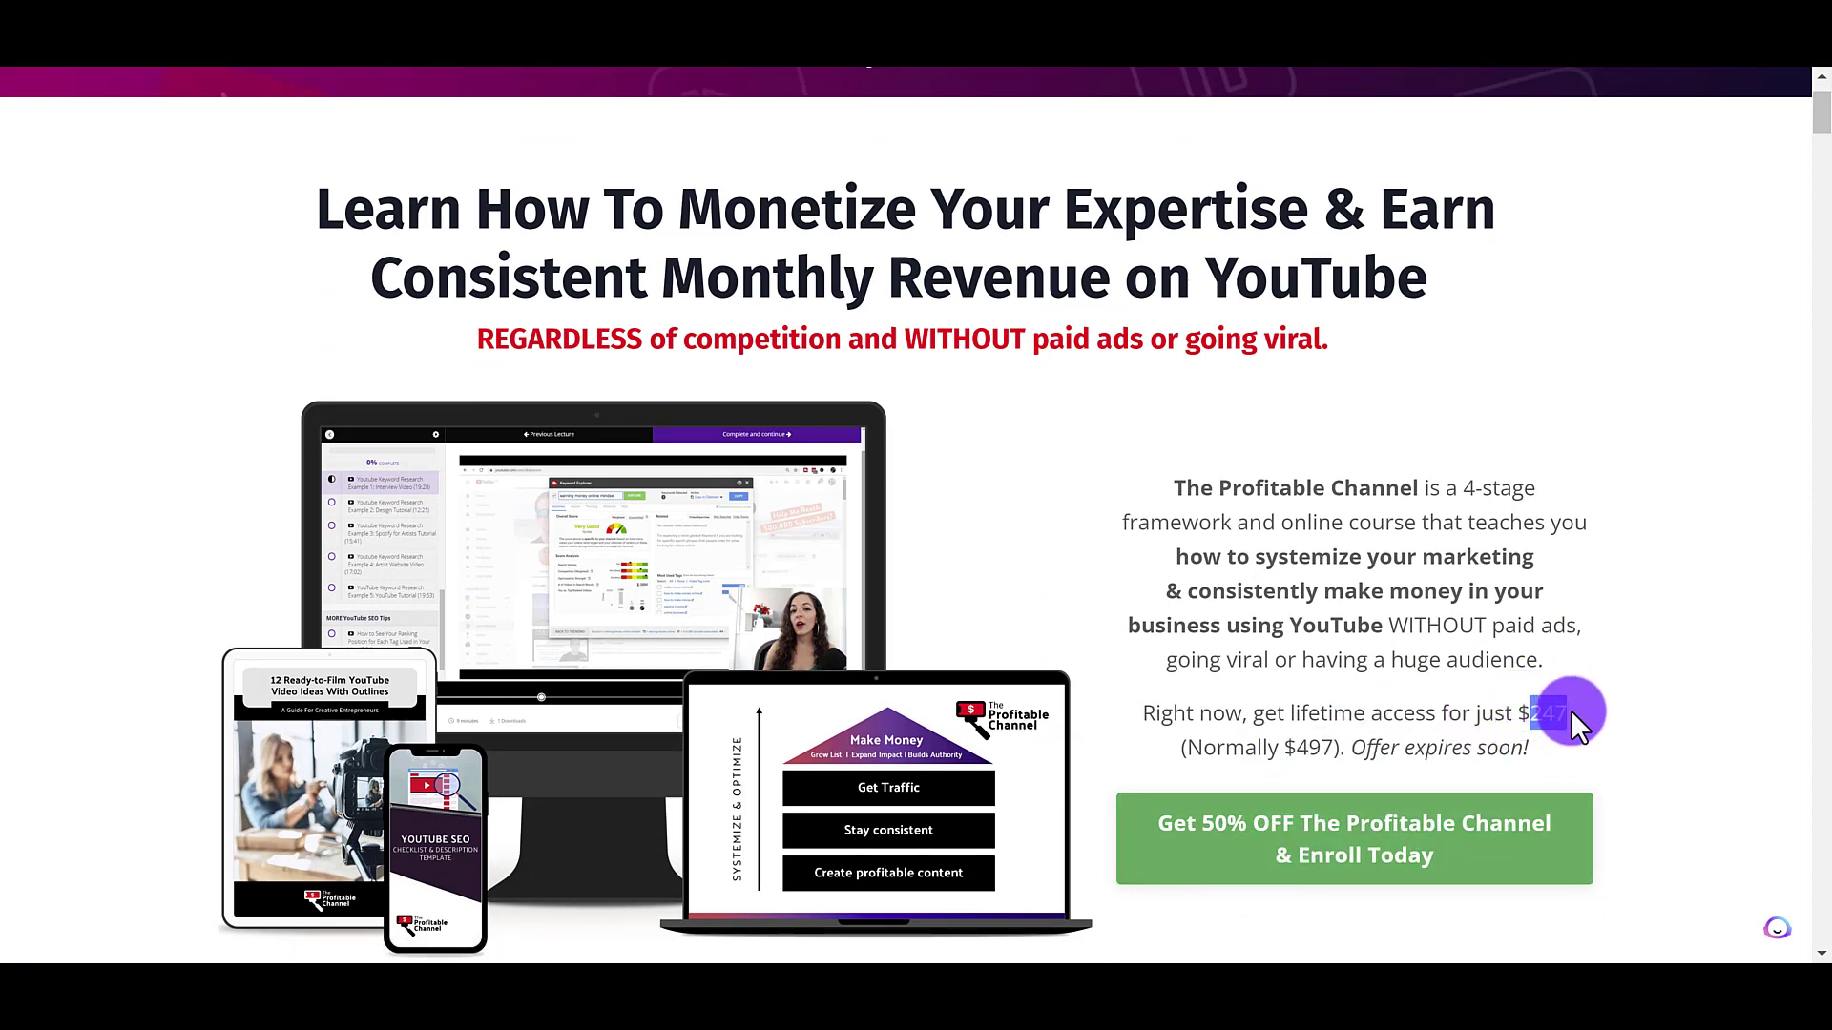
left_click(1574, 723)
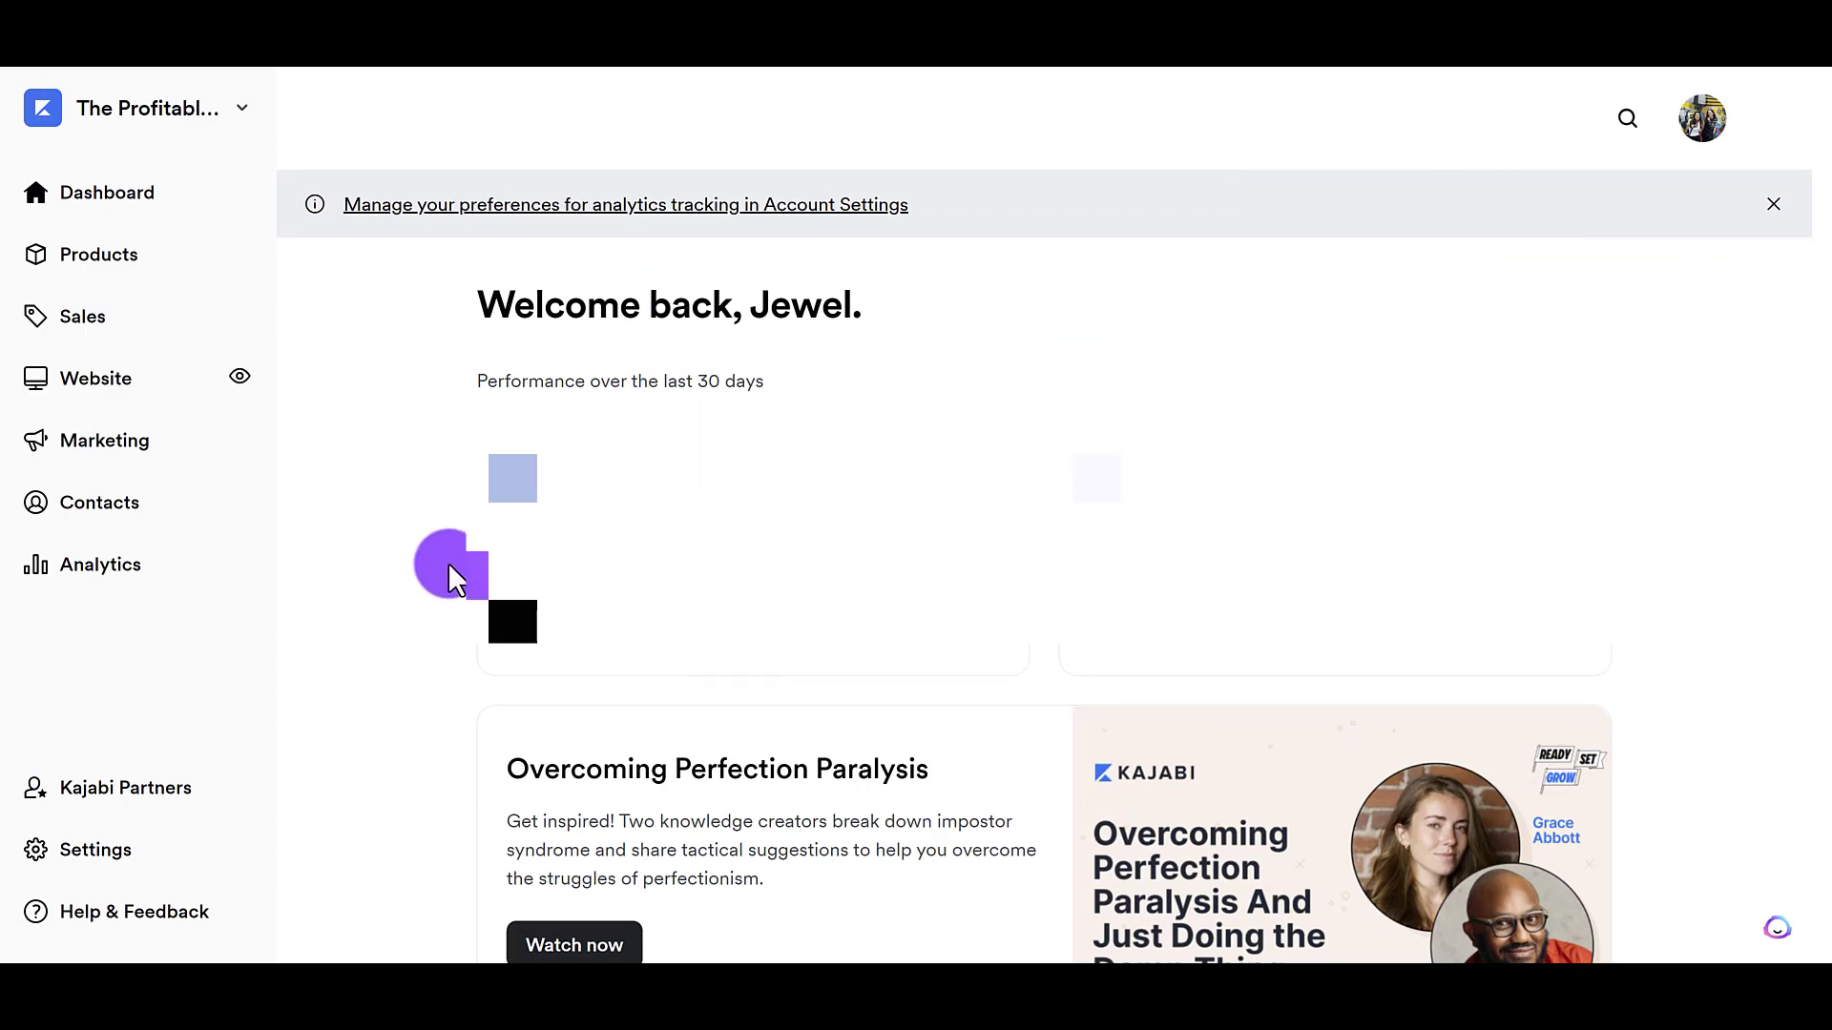
left_click(86, 336)
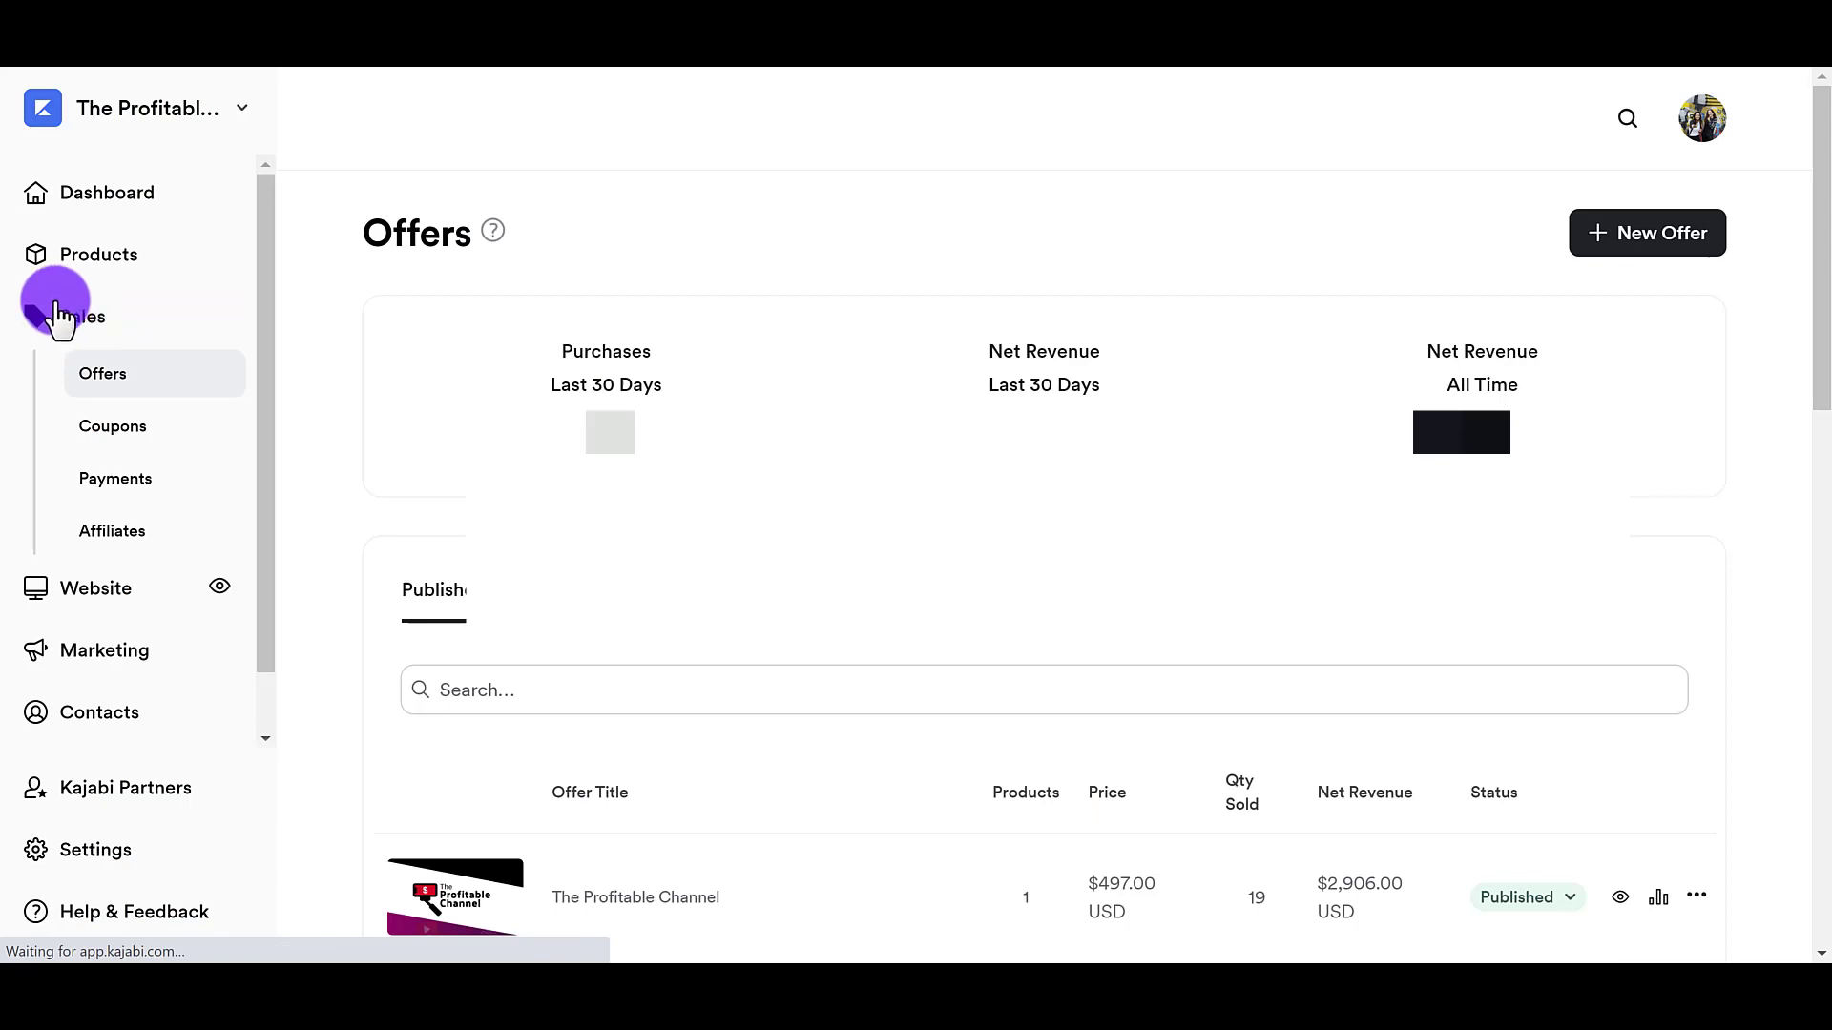
left_click(140, 431)
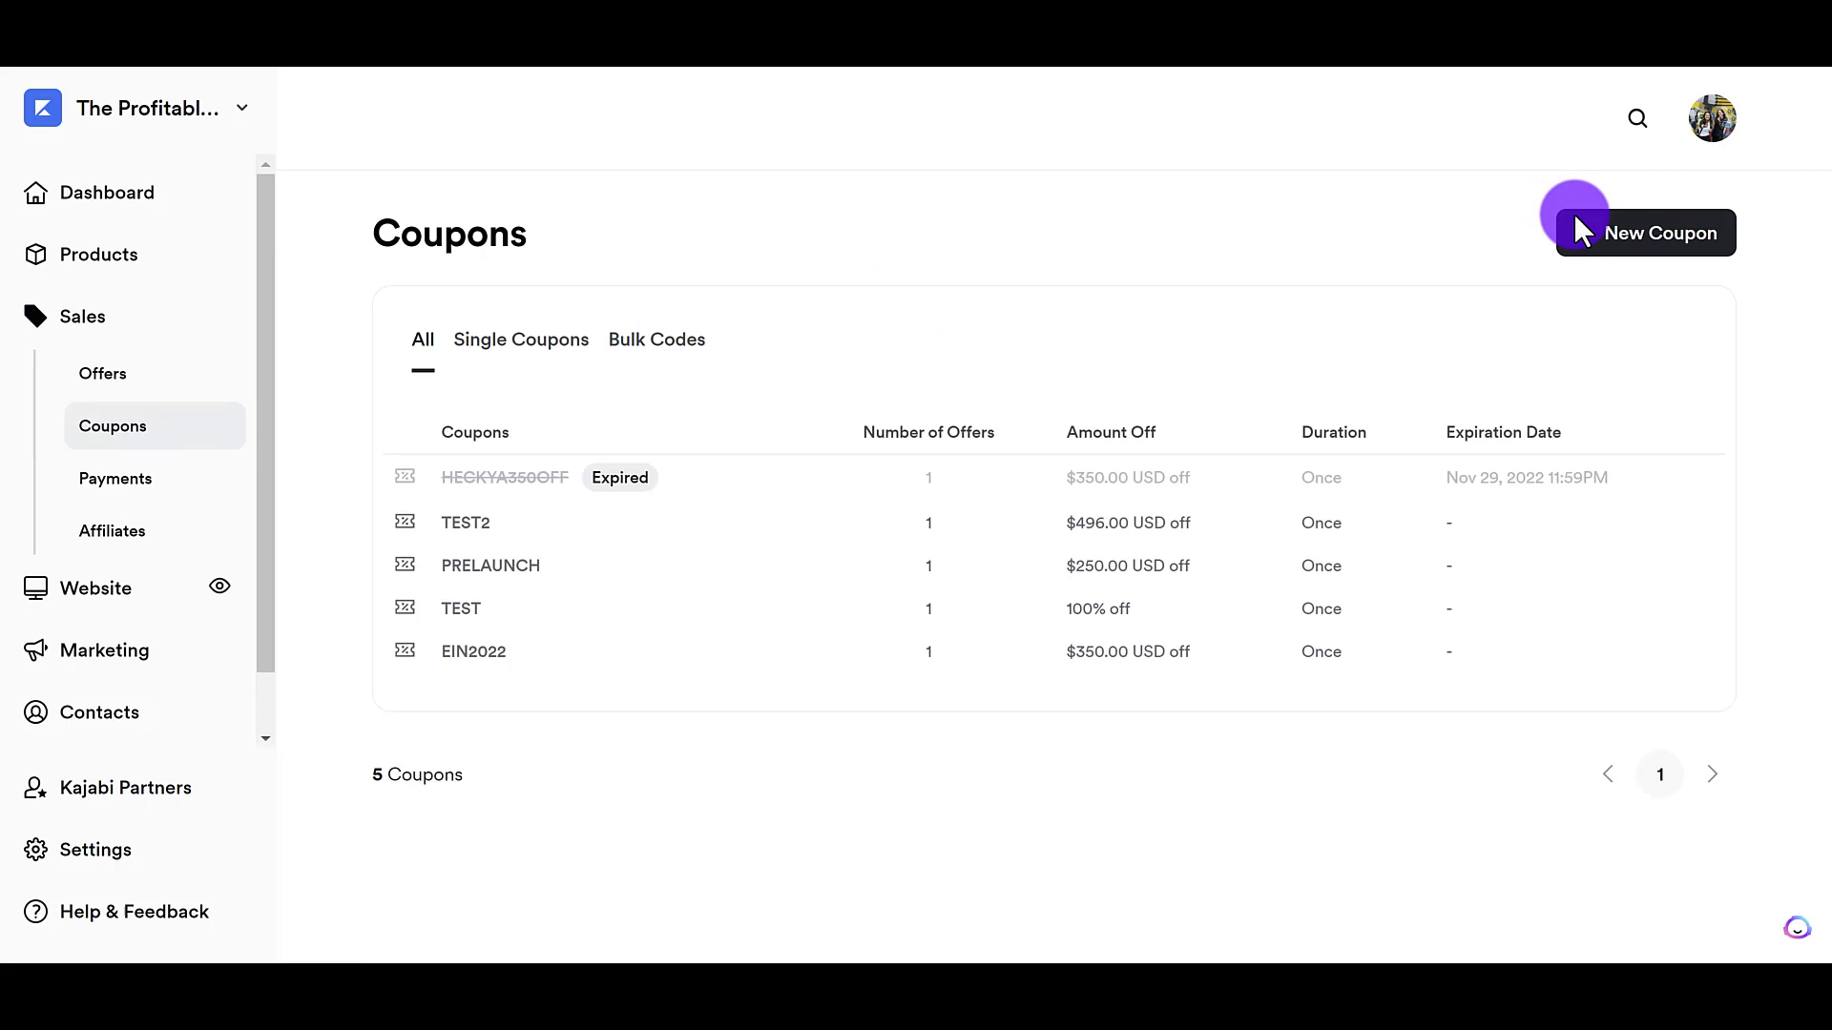
Start a new single coupon with the code EXTRA50OFF.
left_click(1618, 252)
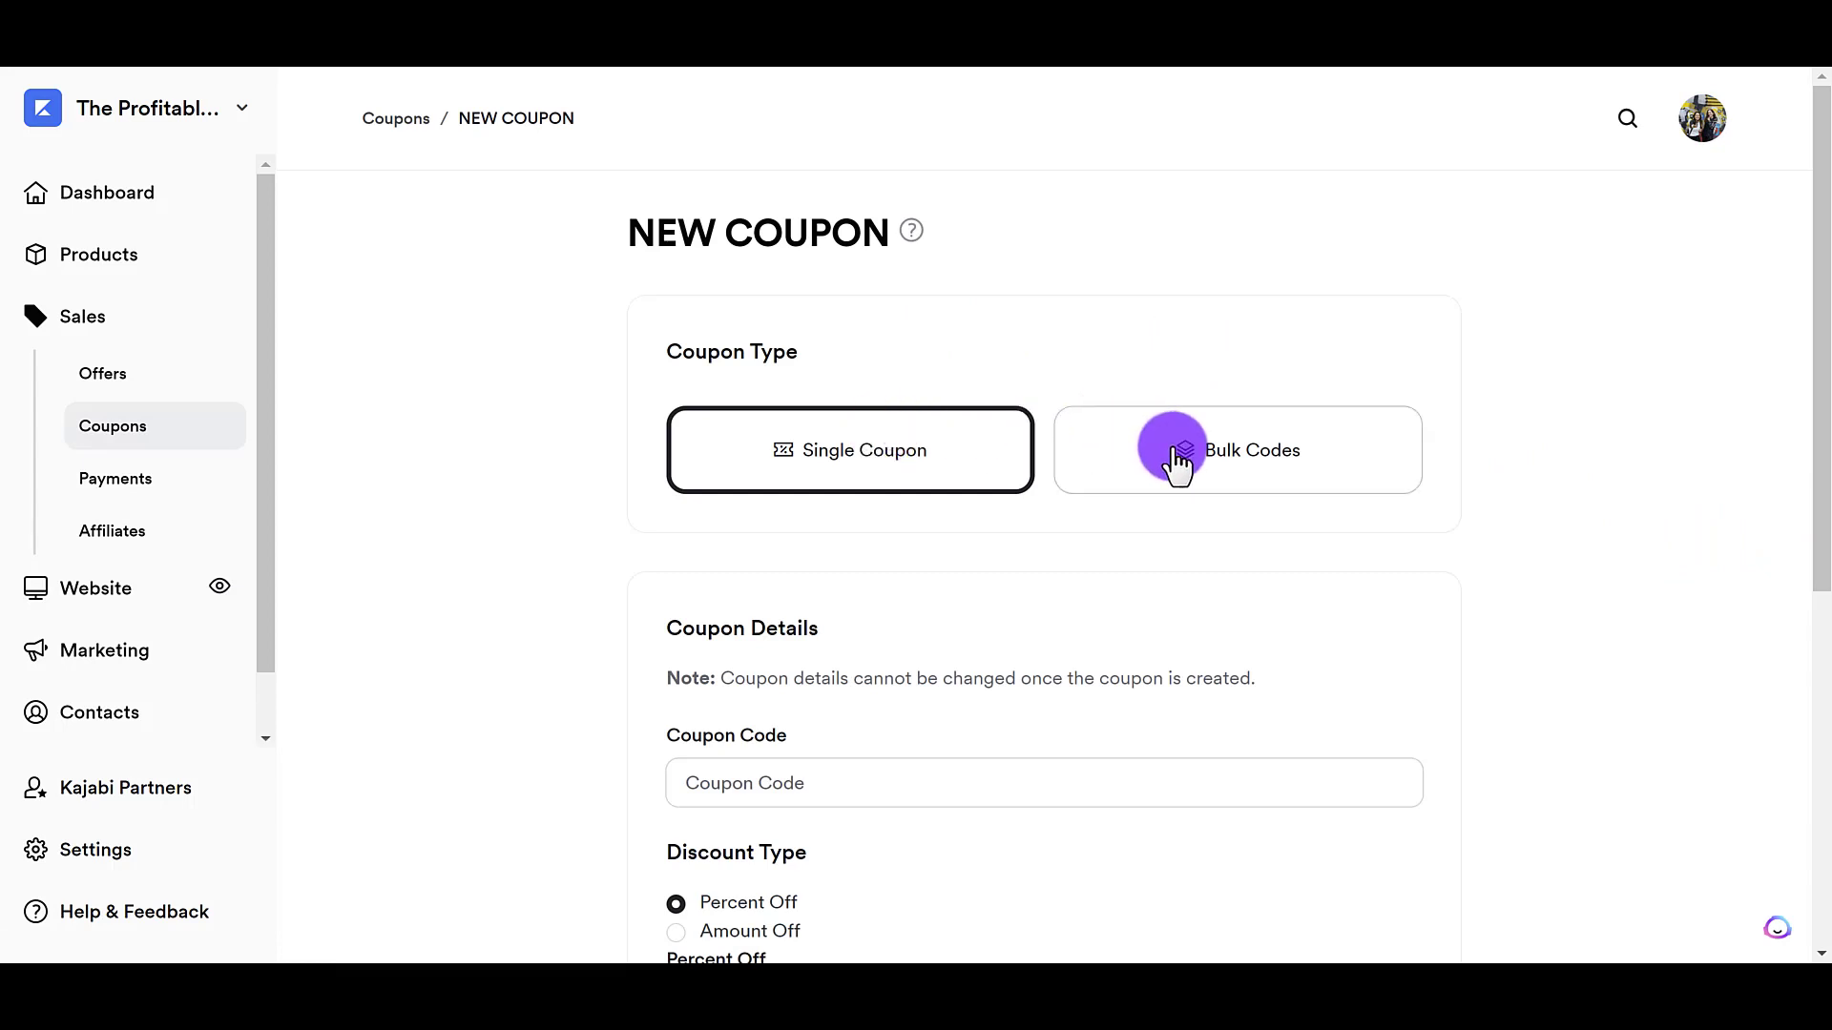
scroll(1140, 550, "down", 2)
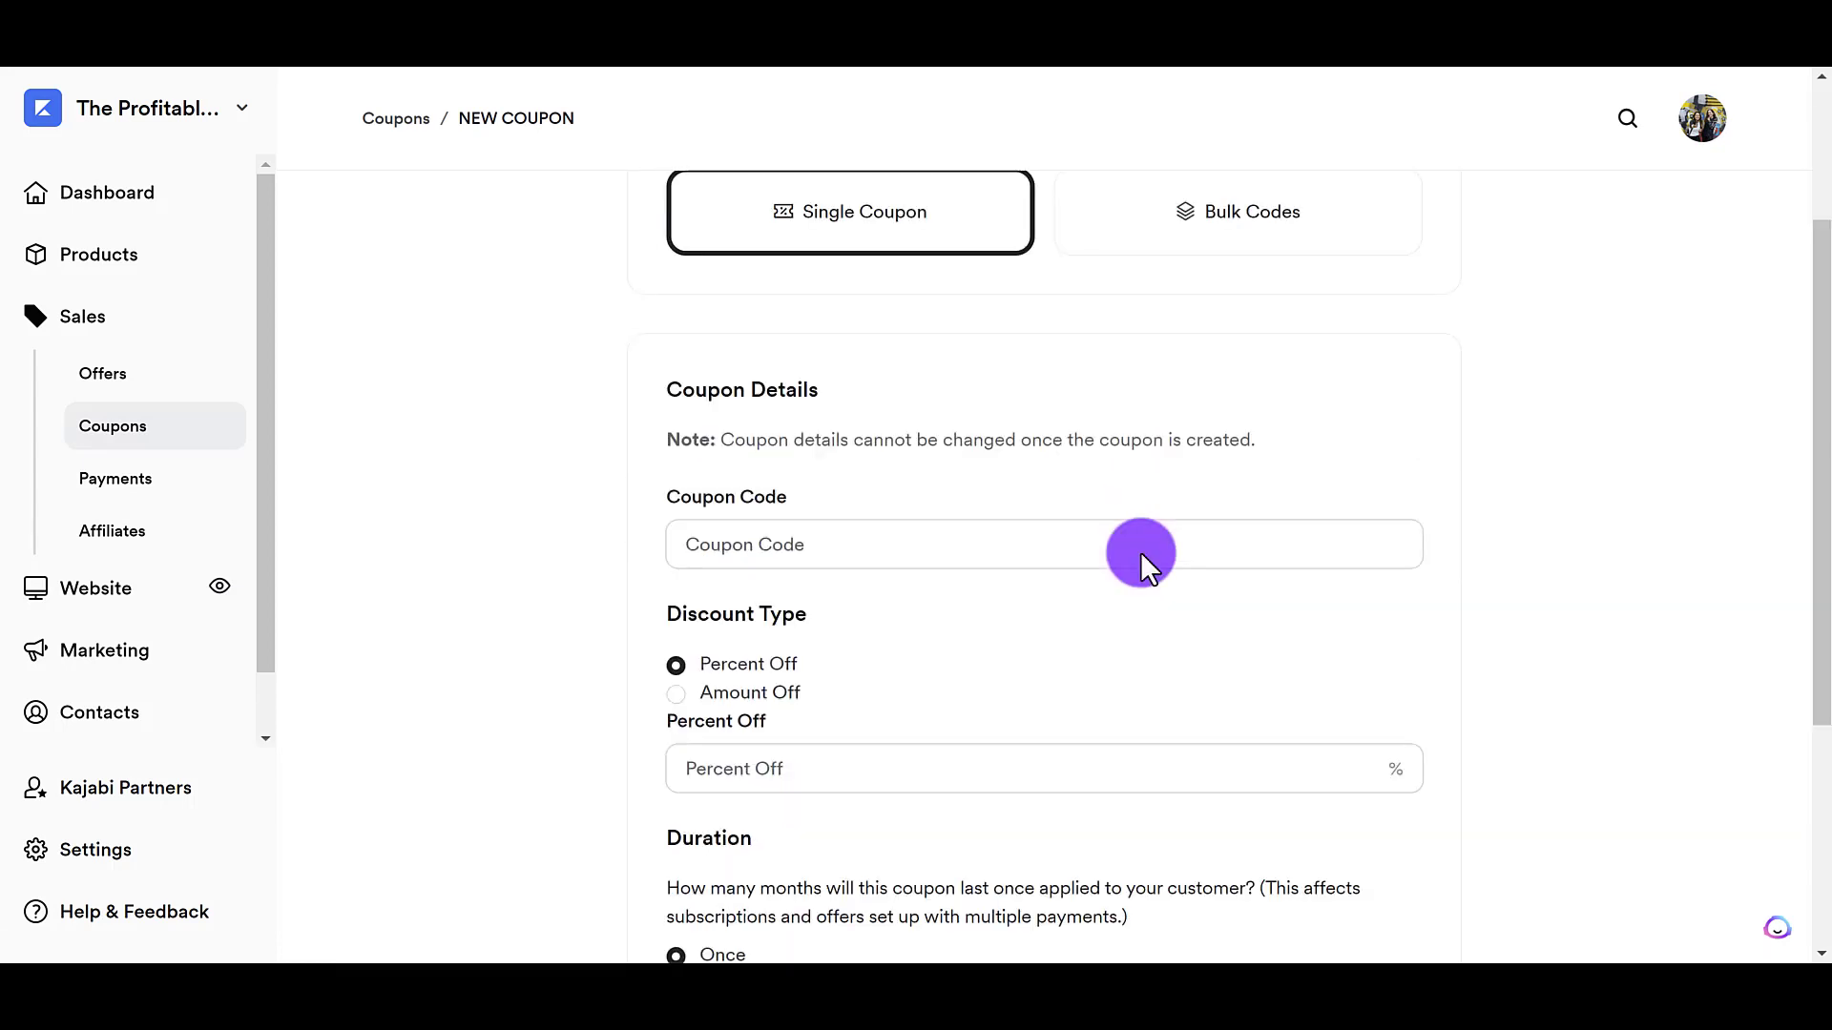
left_click(757, 546)
type("EXTRA")
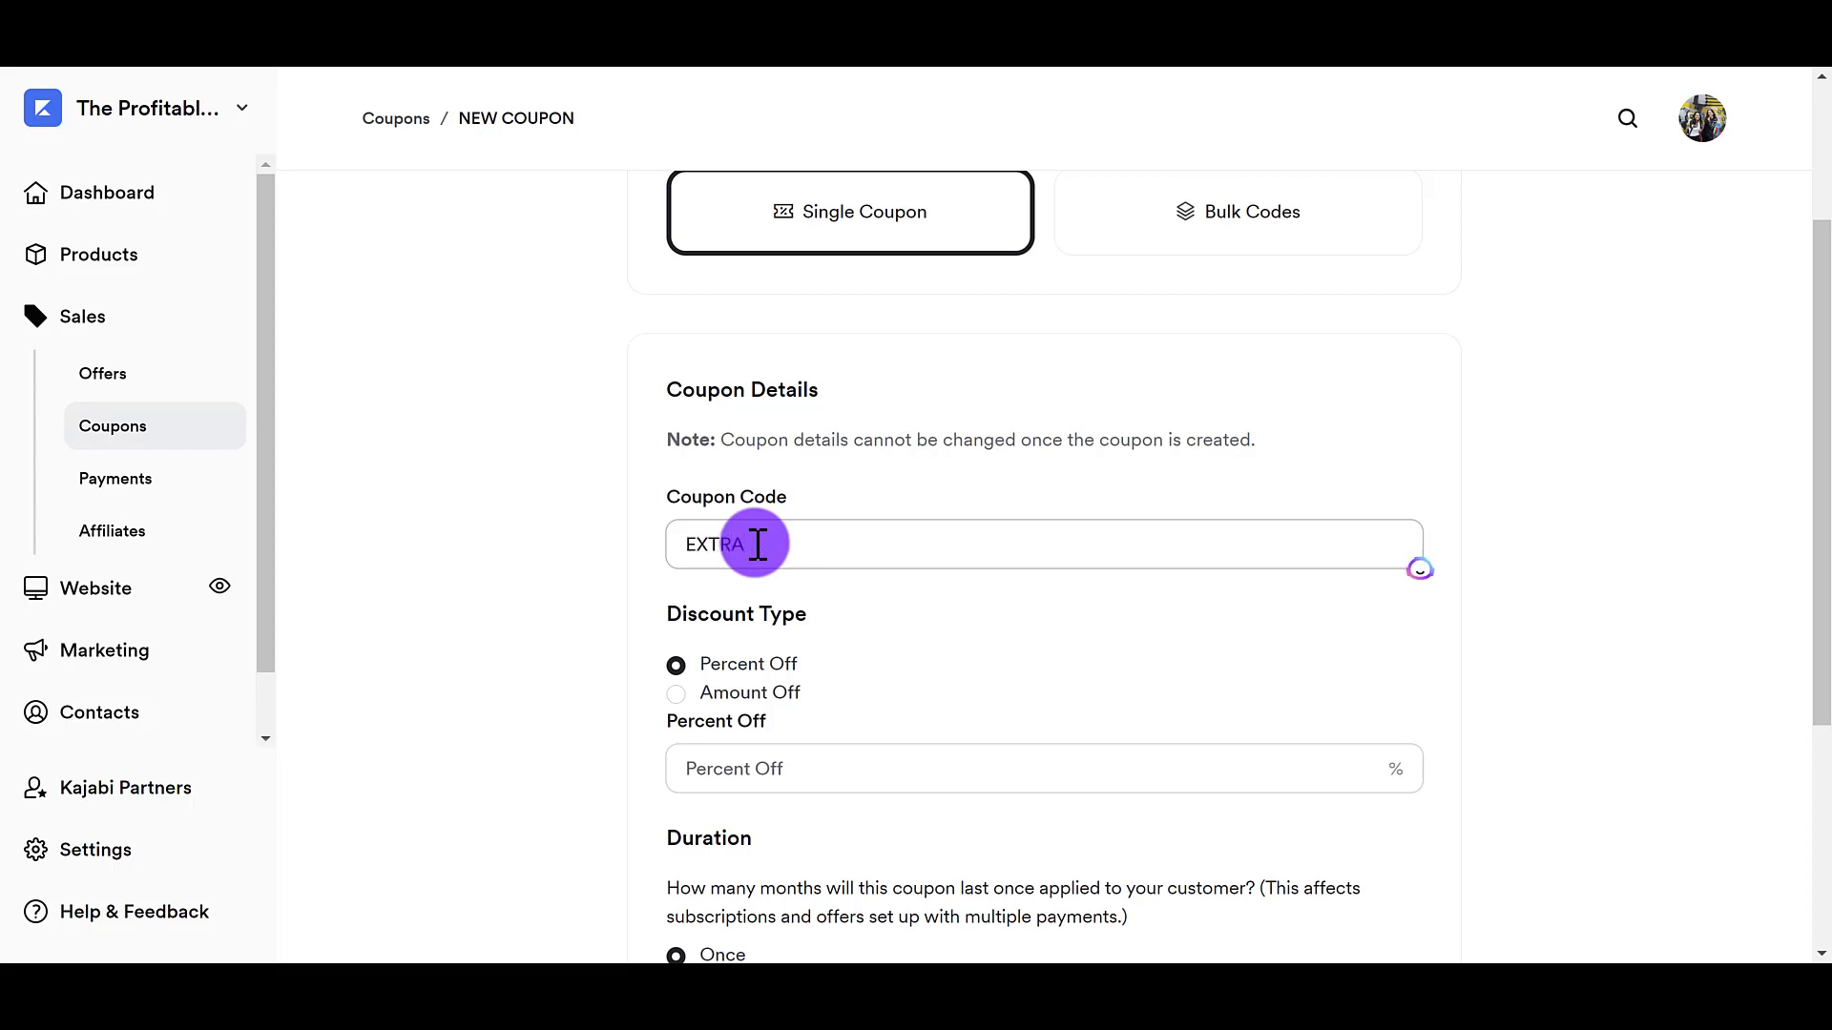
type("50OFF")
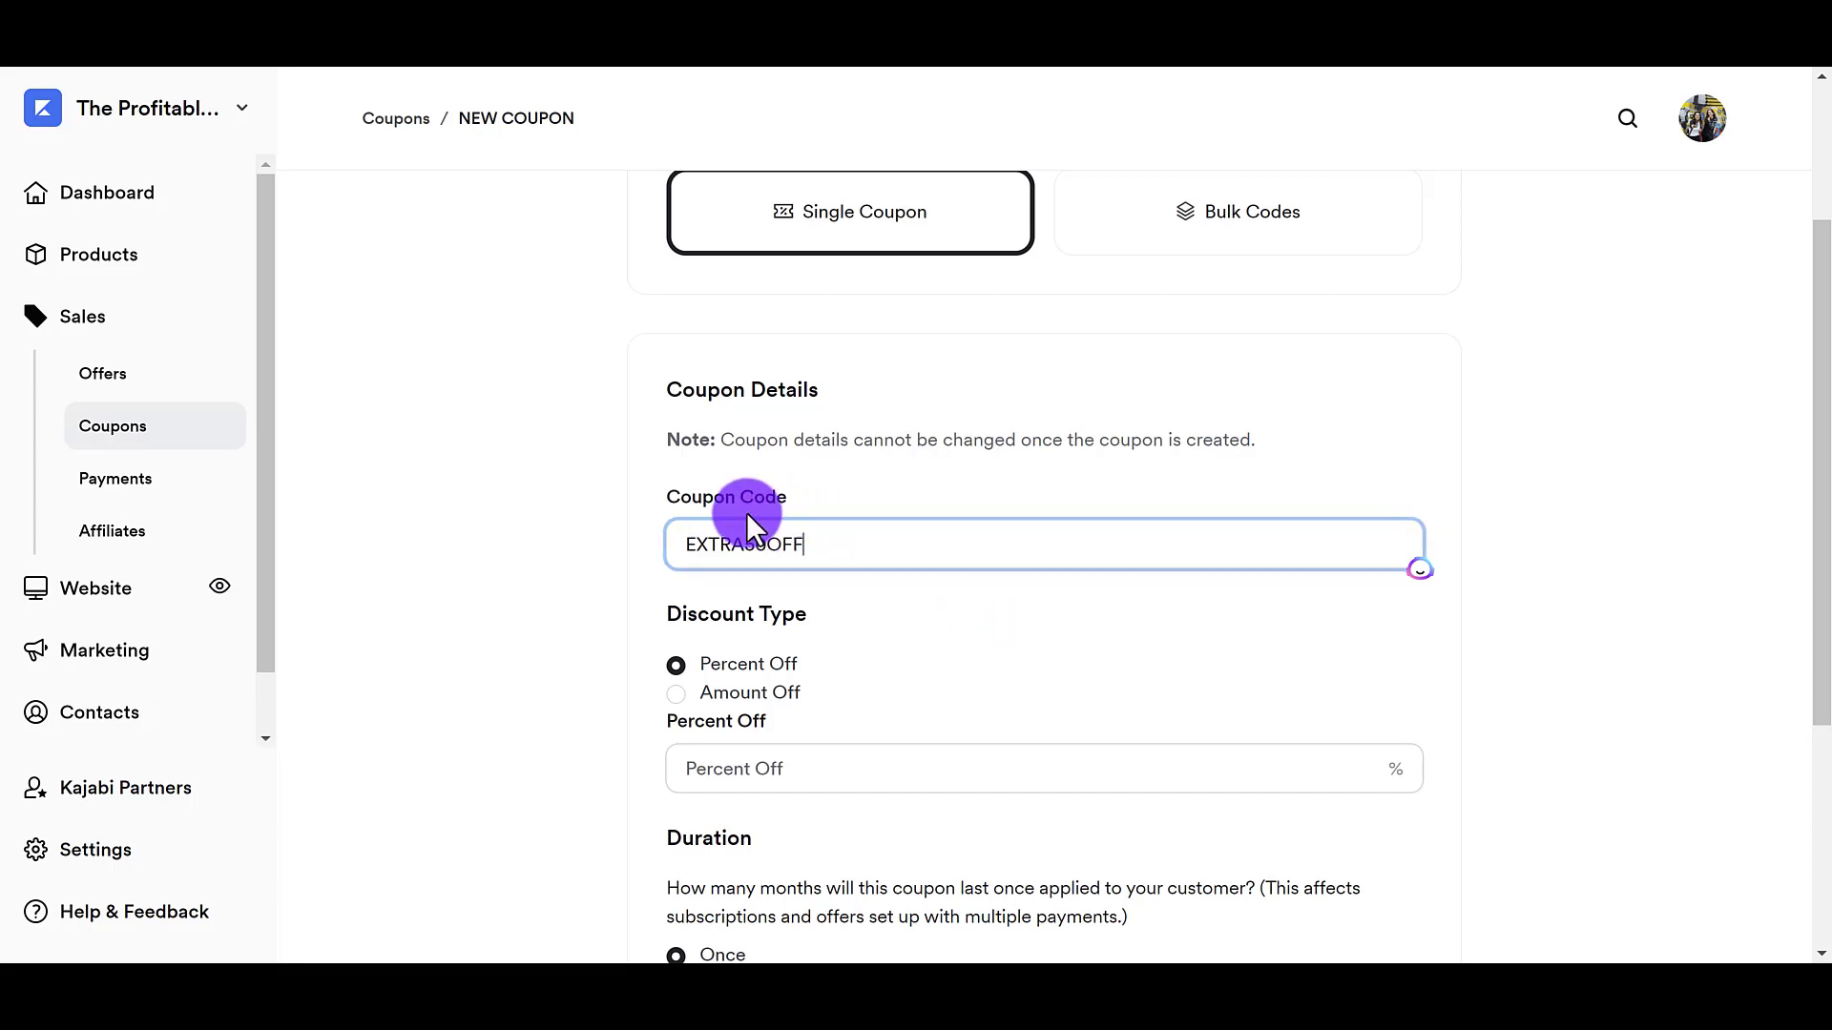
left_click(669, 545)
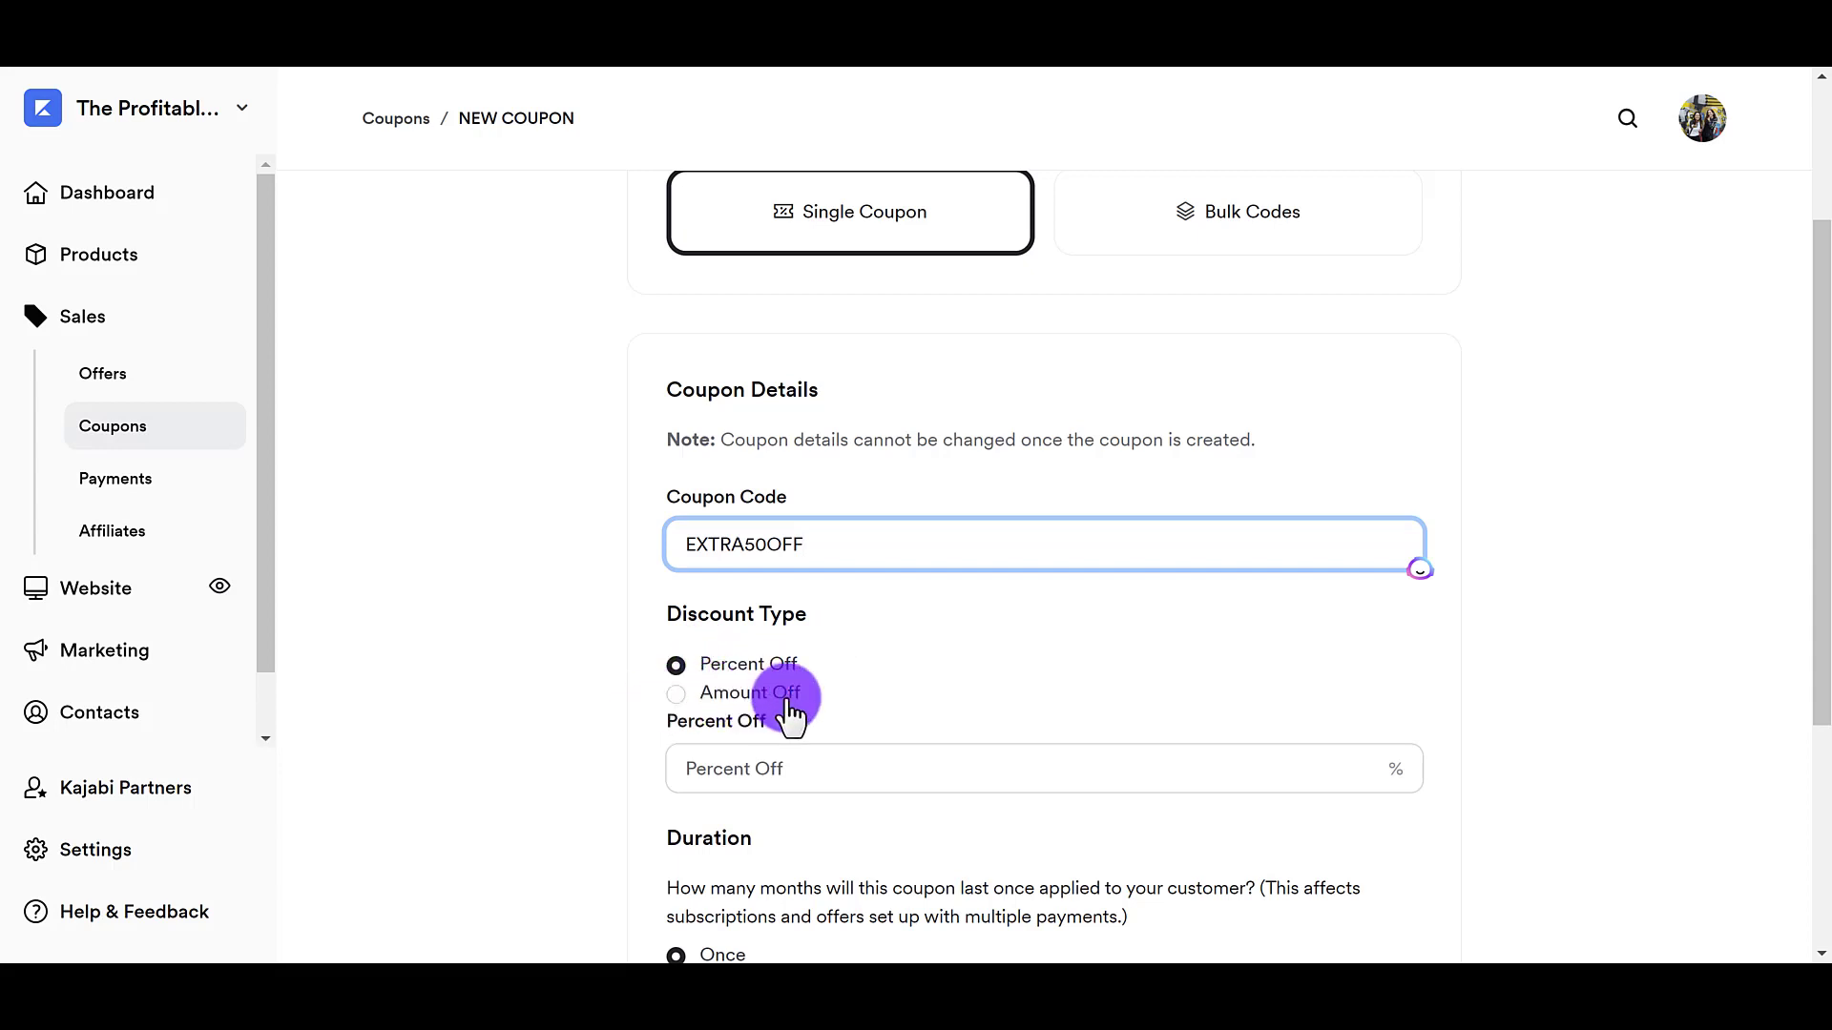
Make it Amount Off of 50 in USD - United States Dollar.
left_click(678, 695)
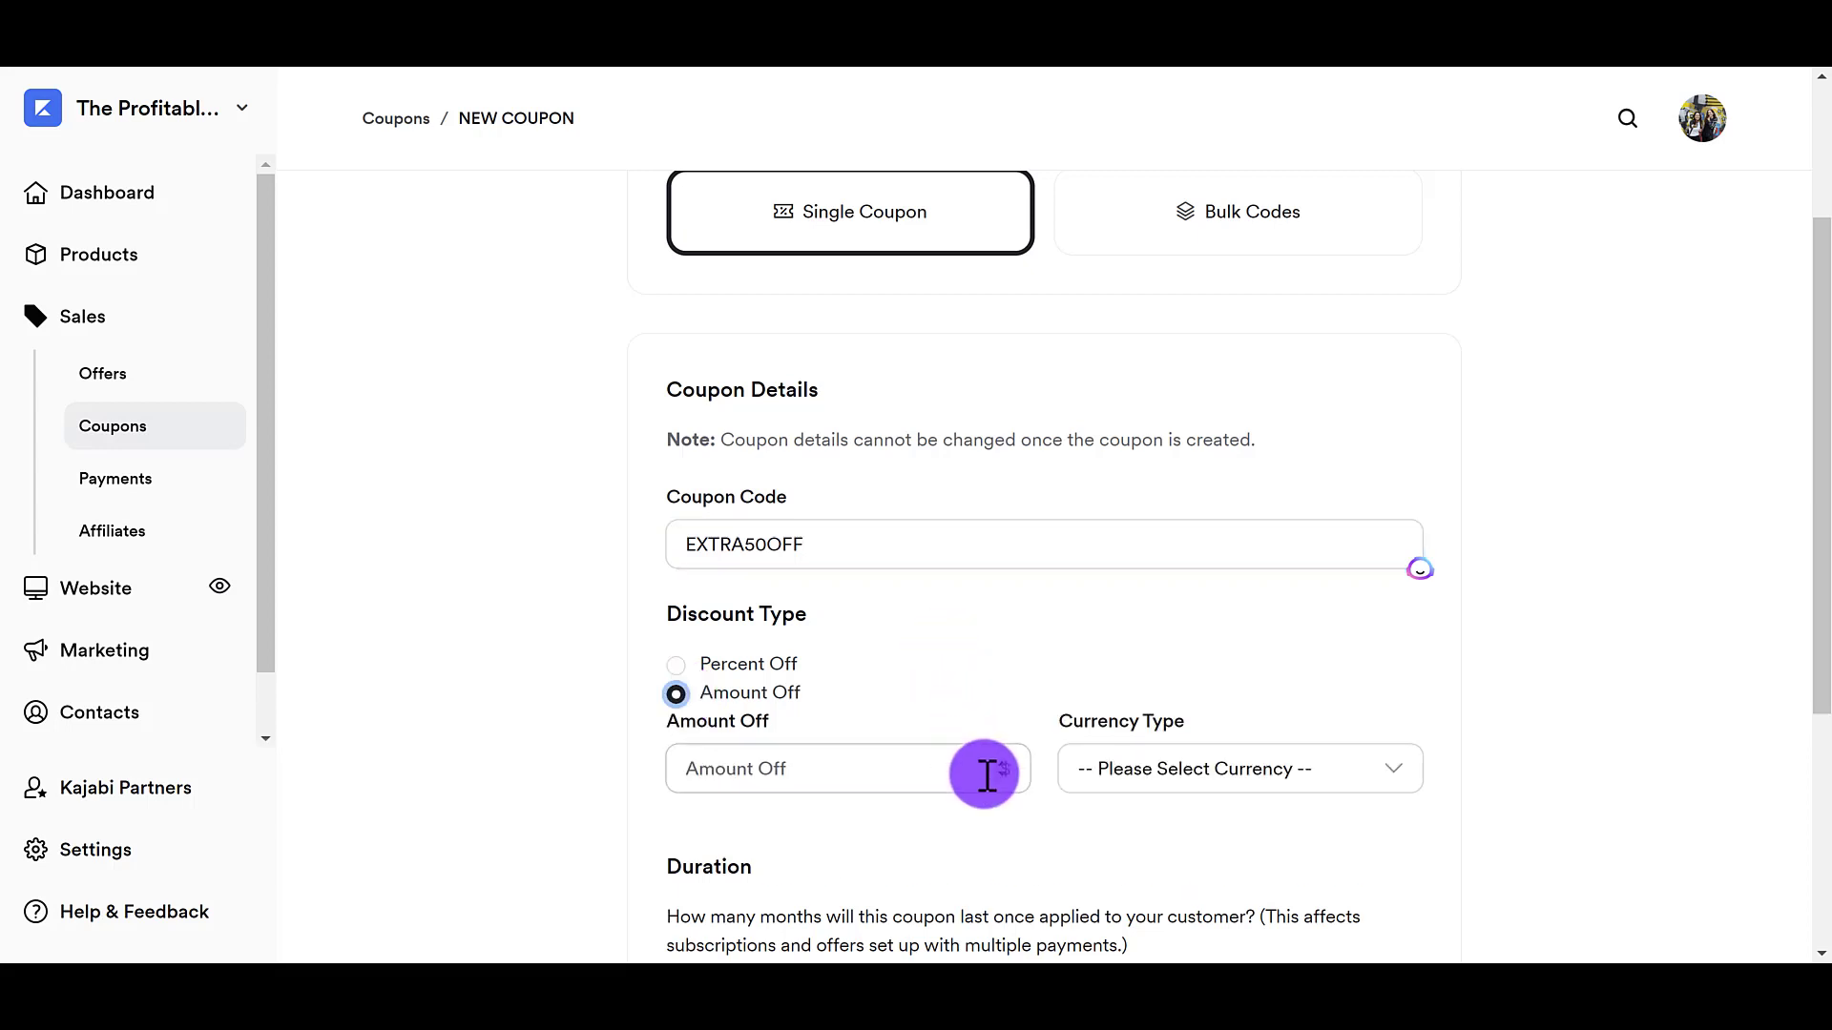
left_click(957, 775)
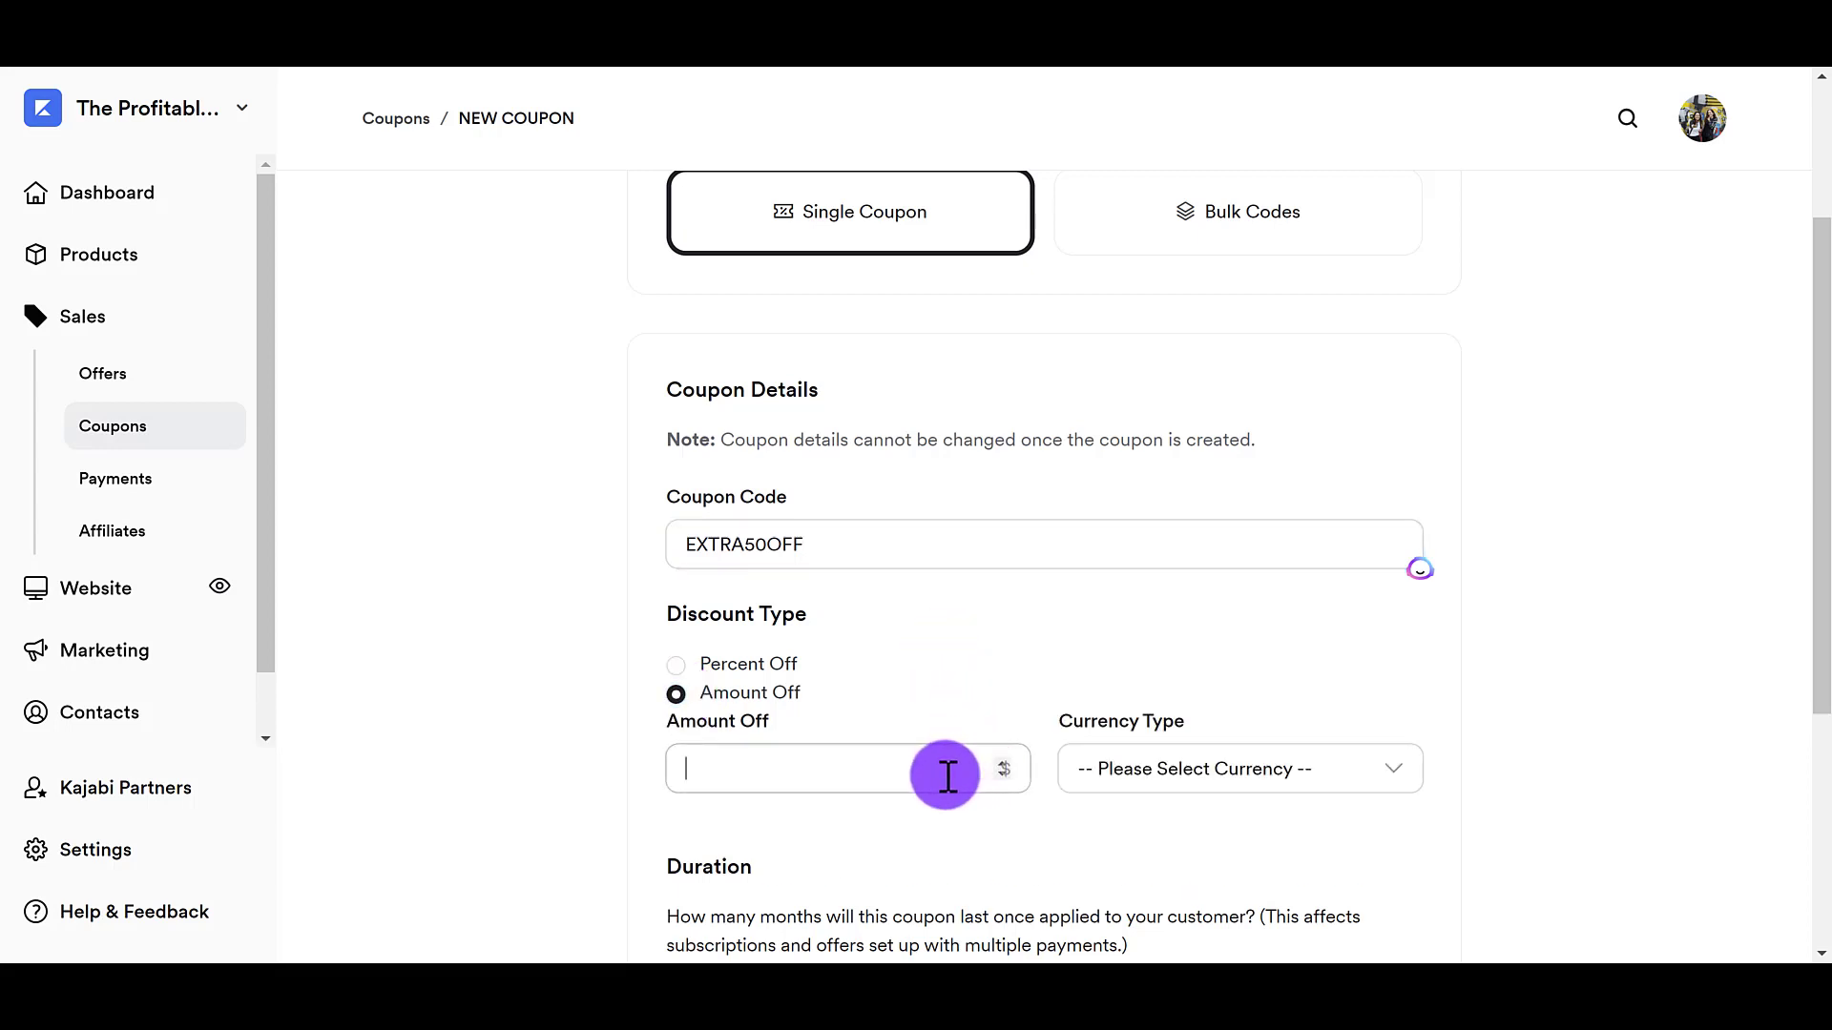
type("50")
left_click(1367, 792)
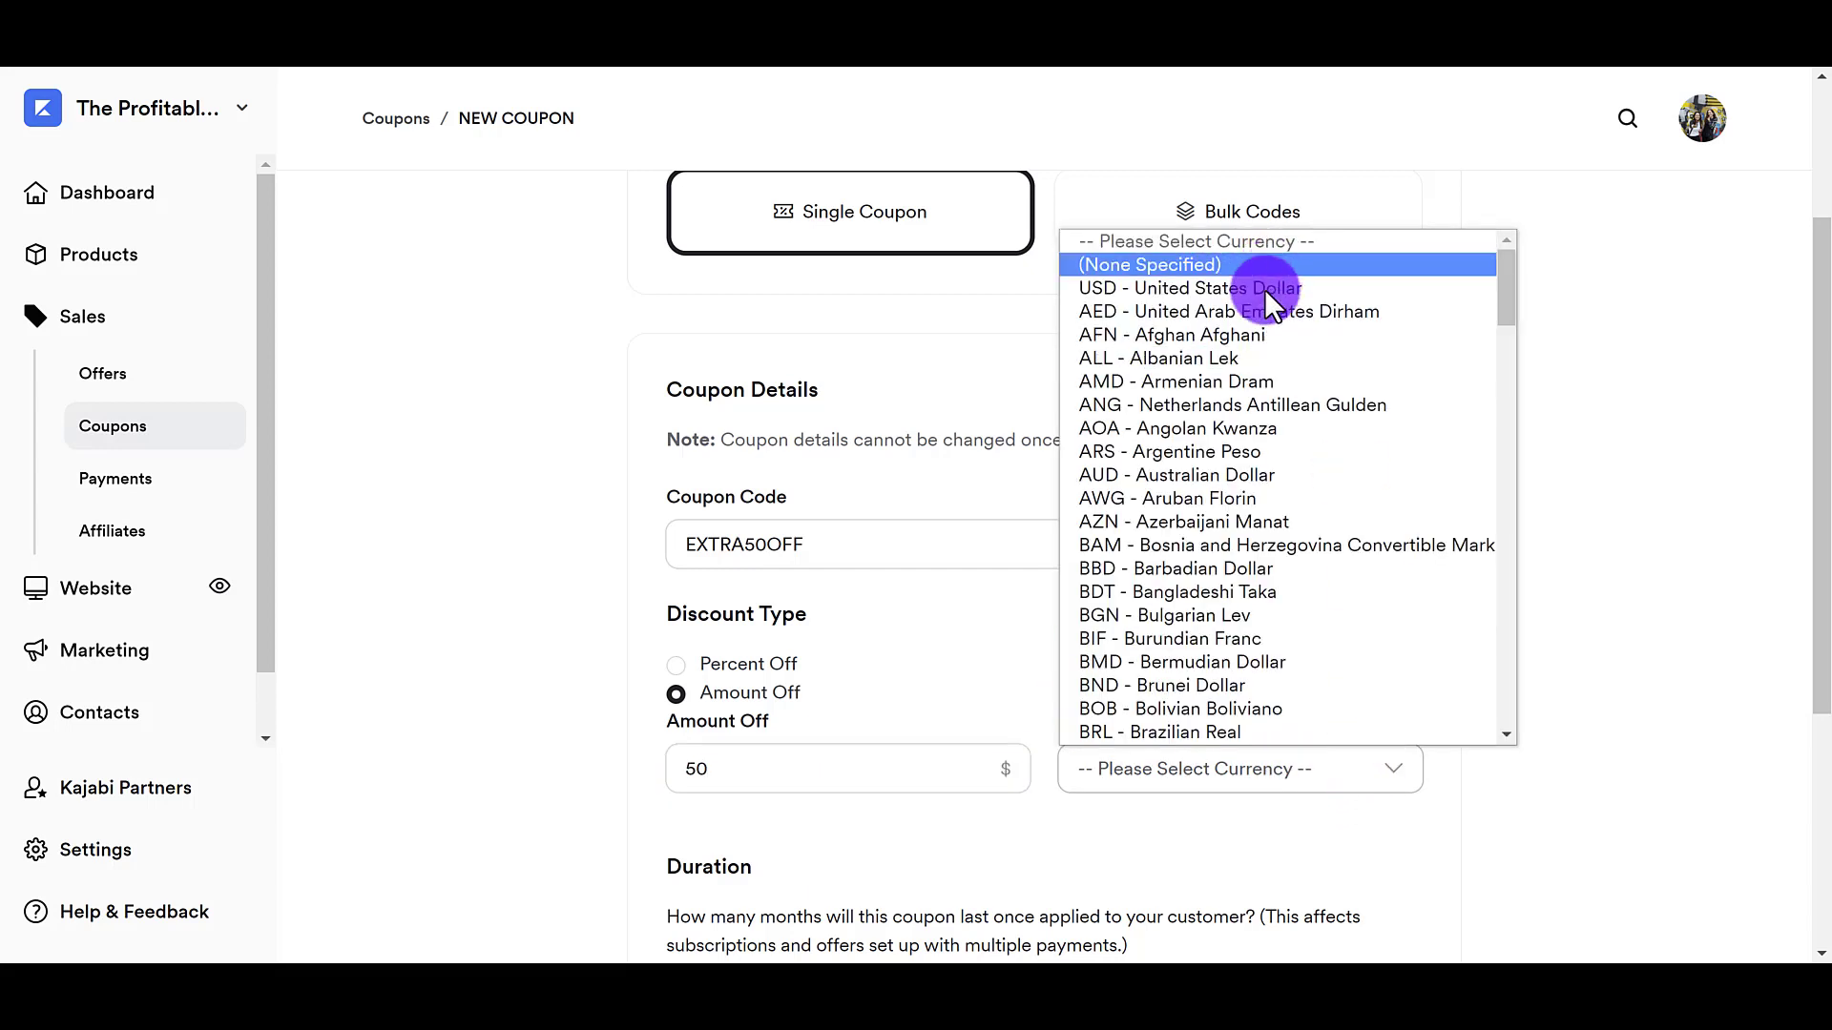
left_click(1263, 289)
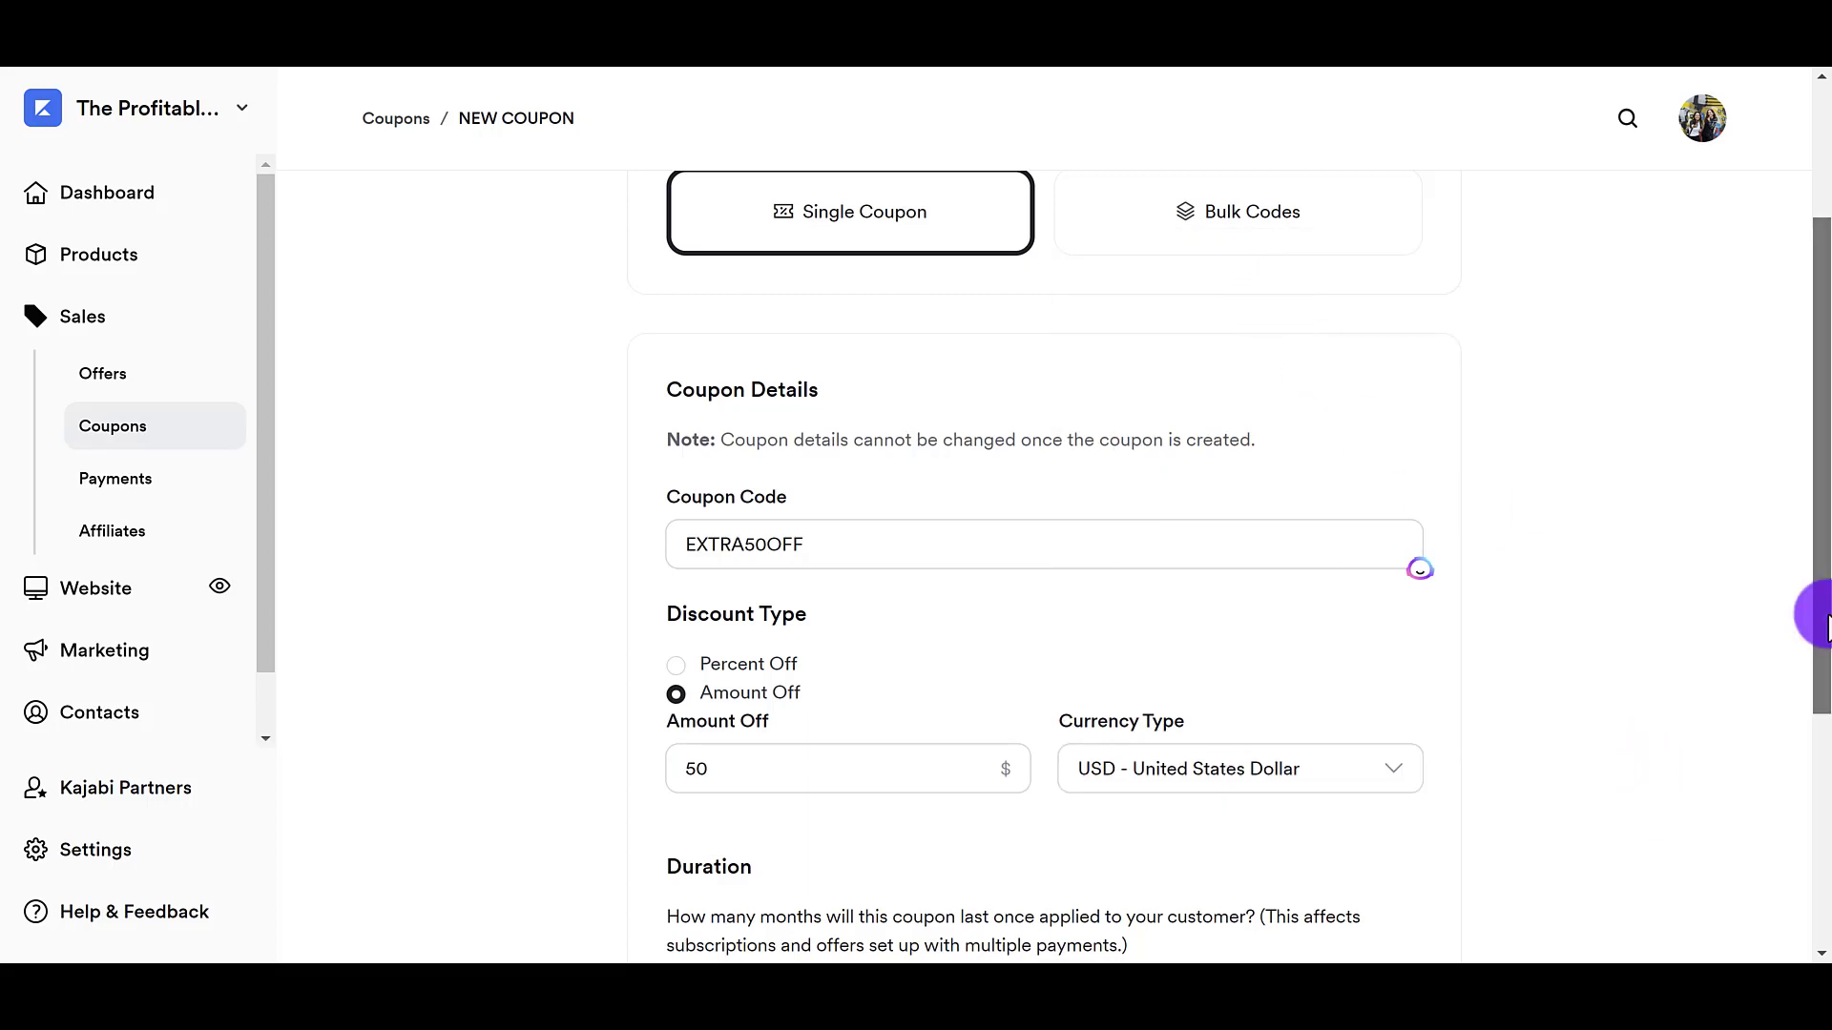
Leave the Expiration Date empty and set the Duration to Forever.
scroll(1813, 646, "down", 4)
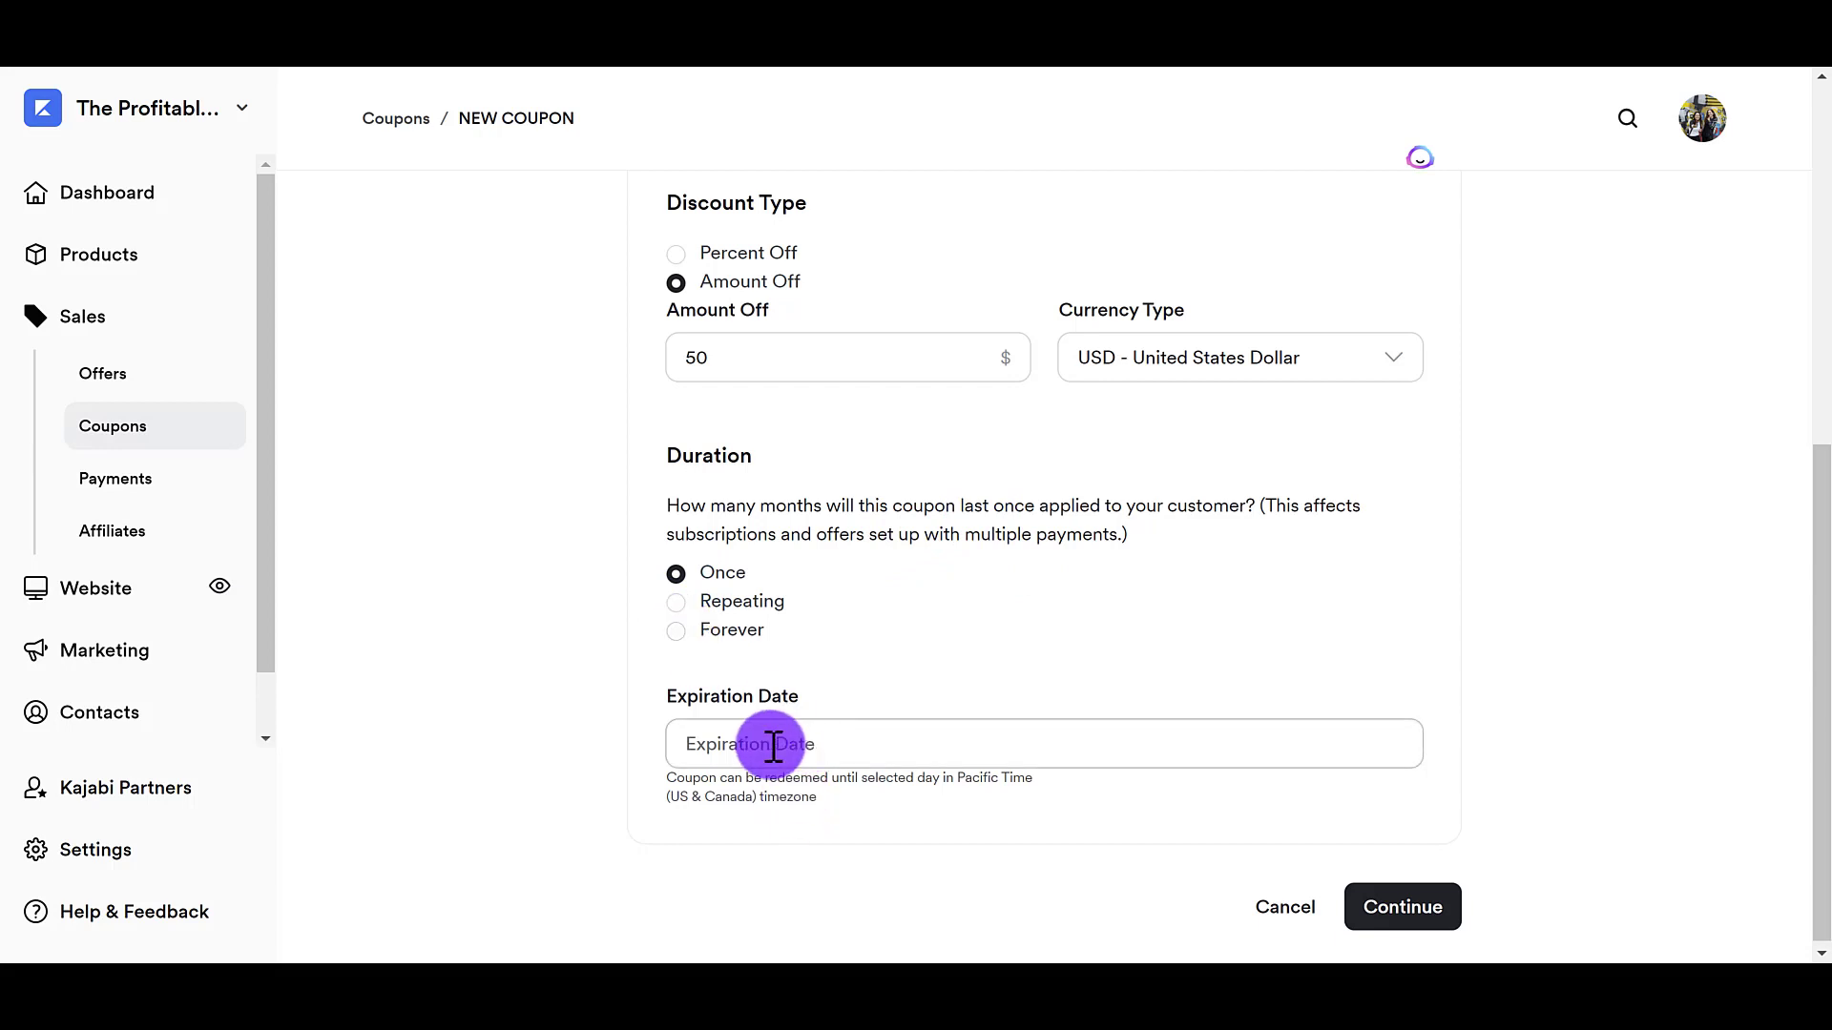
left_click(730, 743)
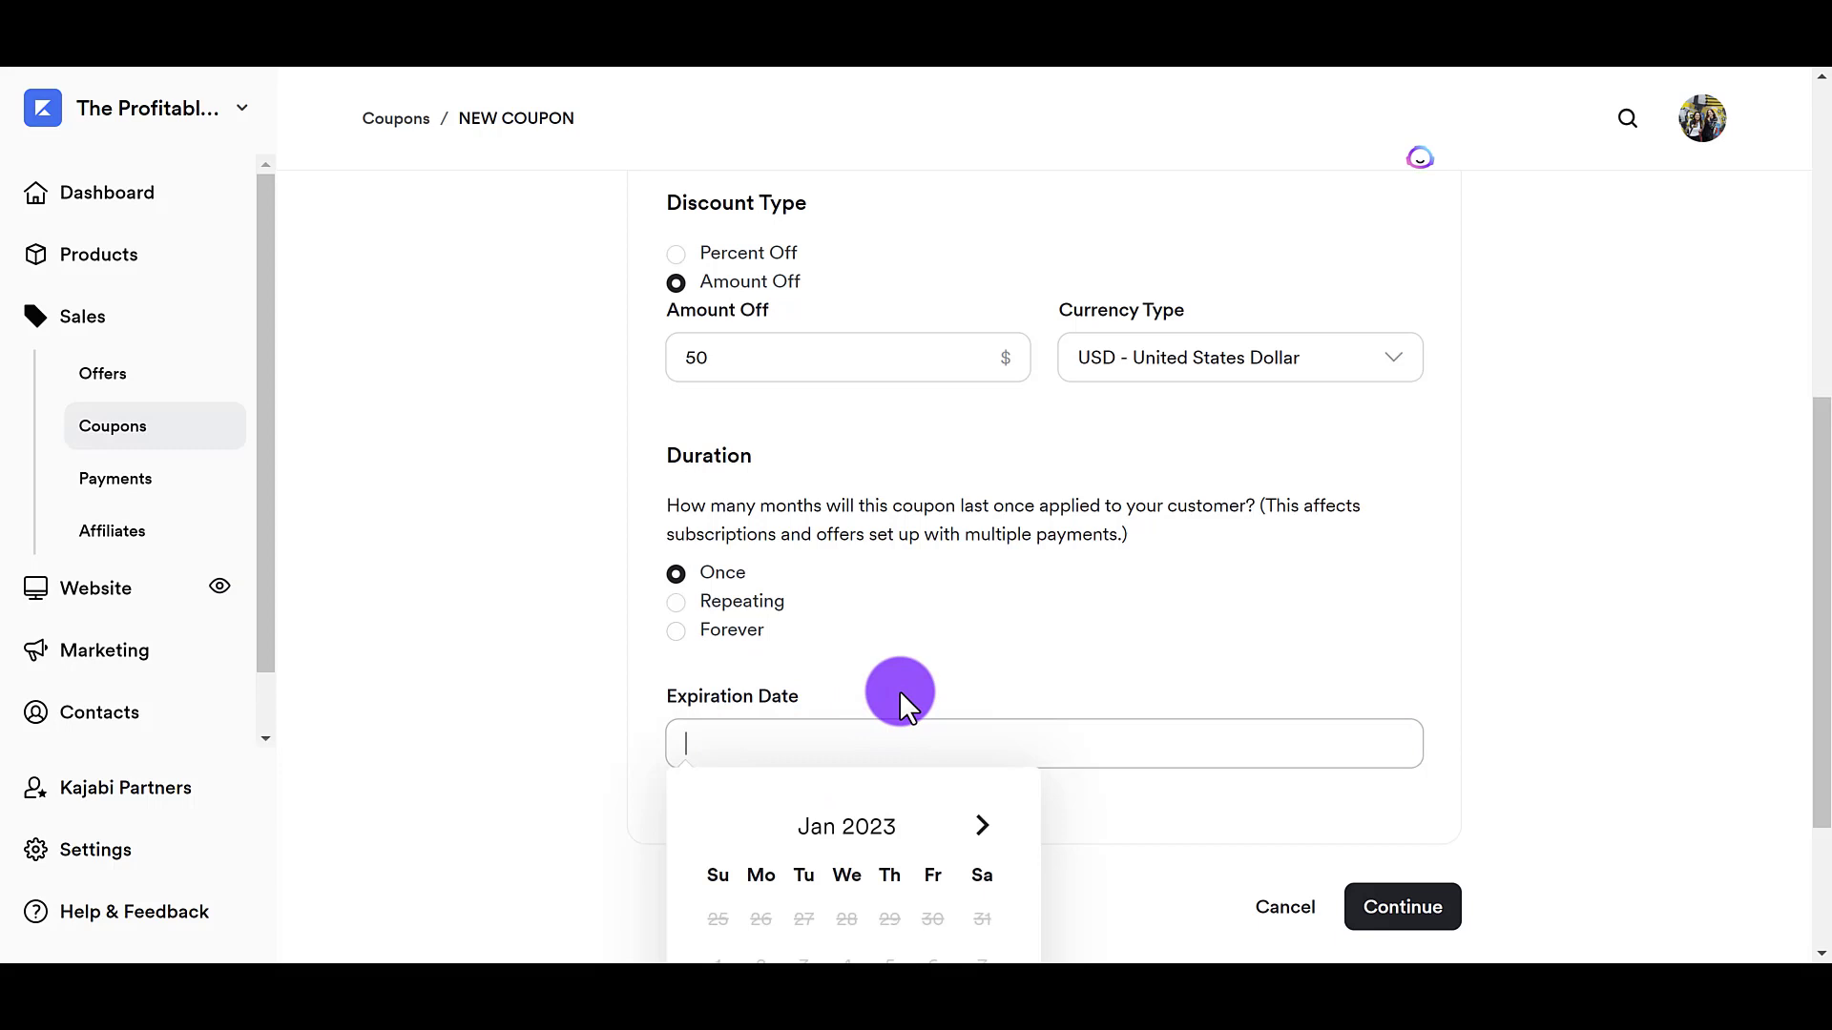
left_click(679, 584)
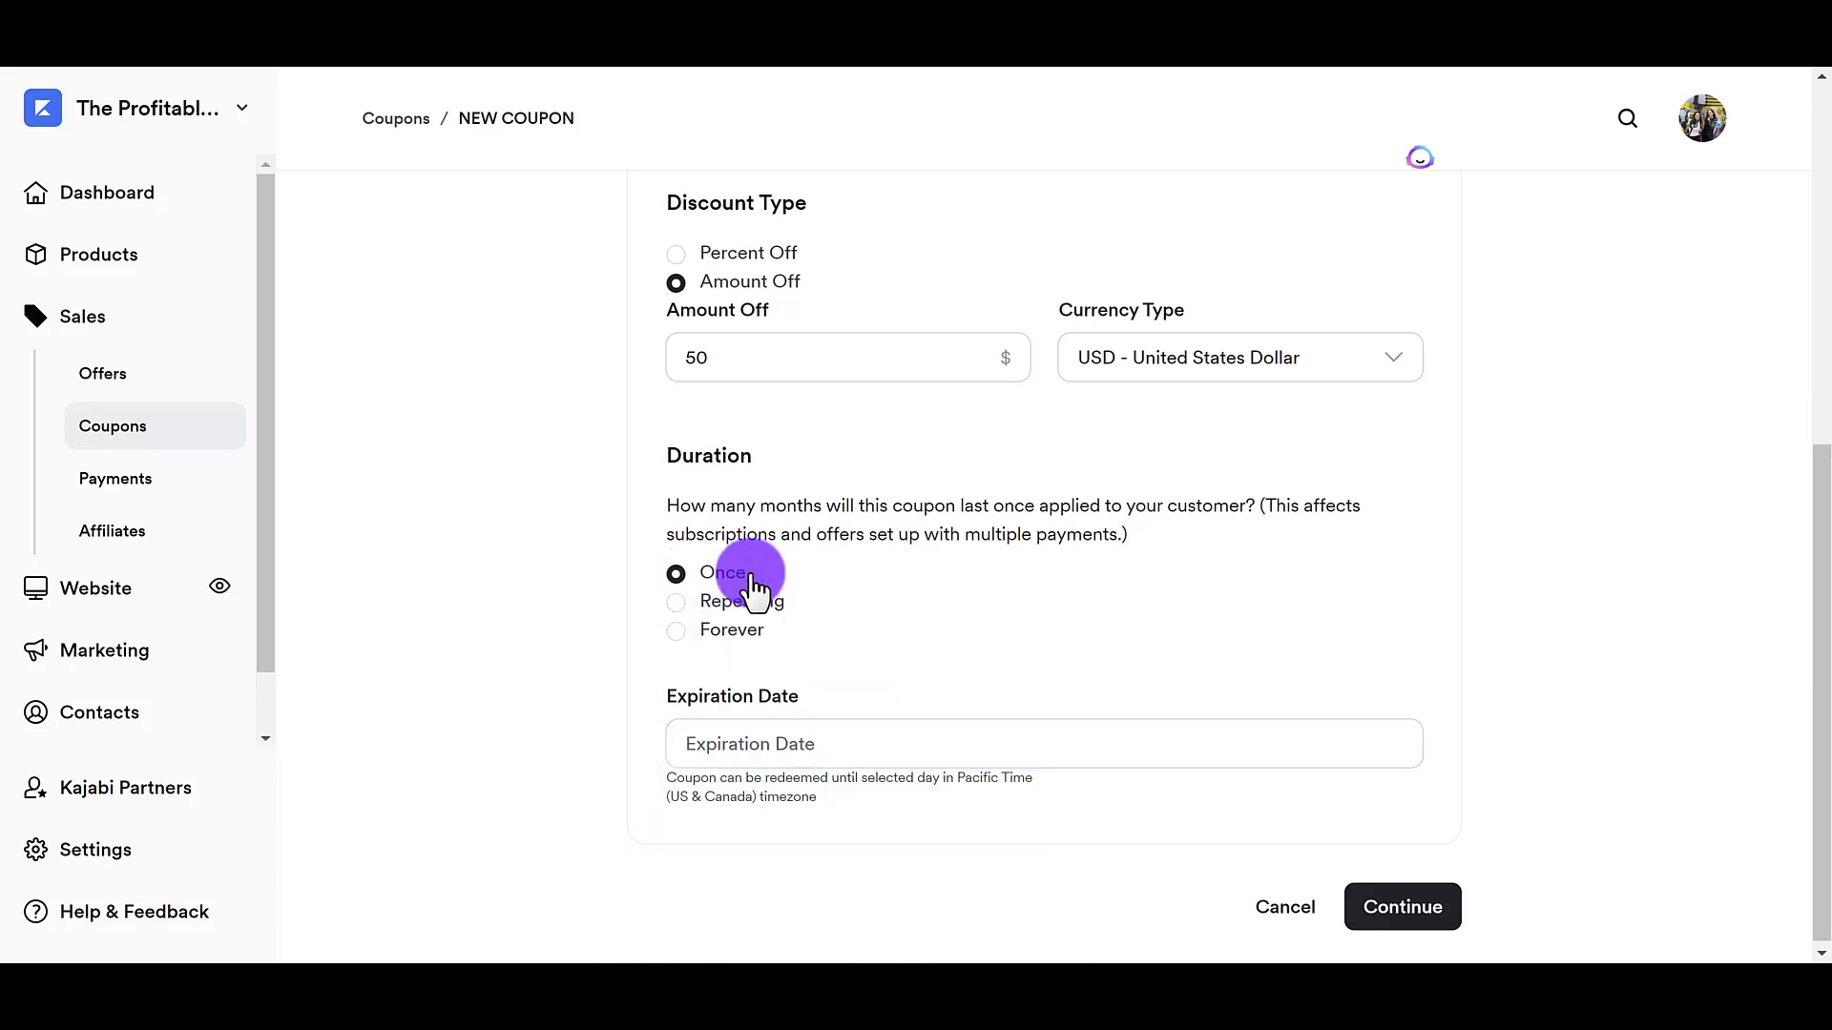
left_click(682, 637)
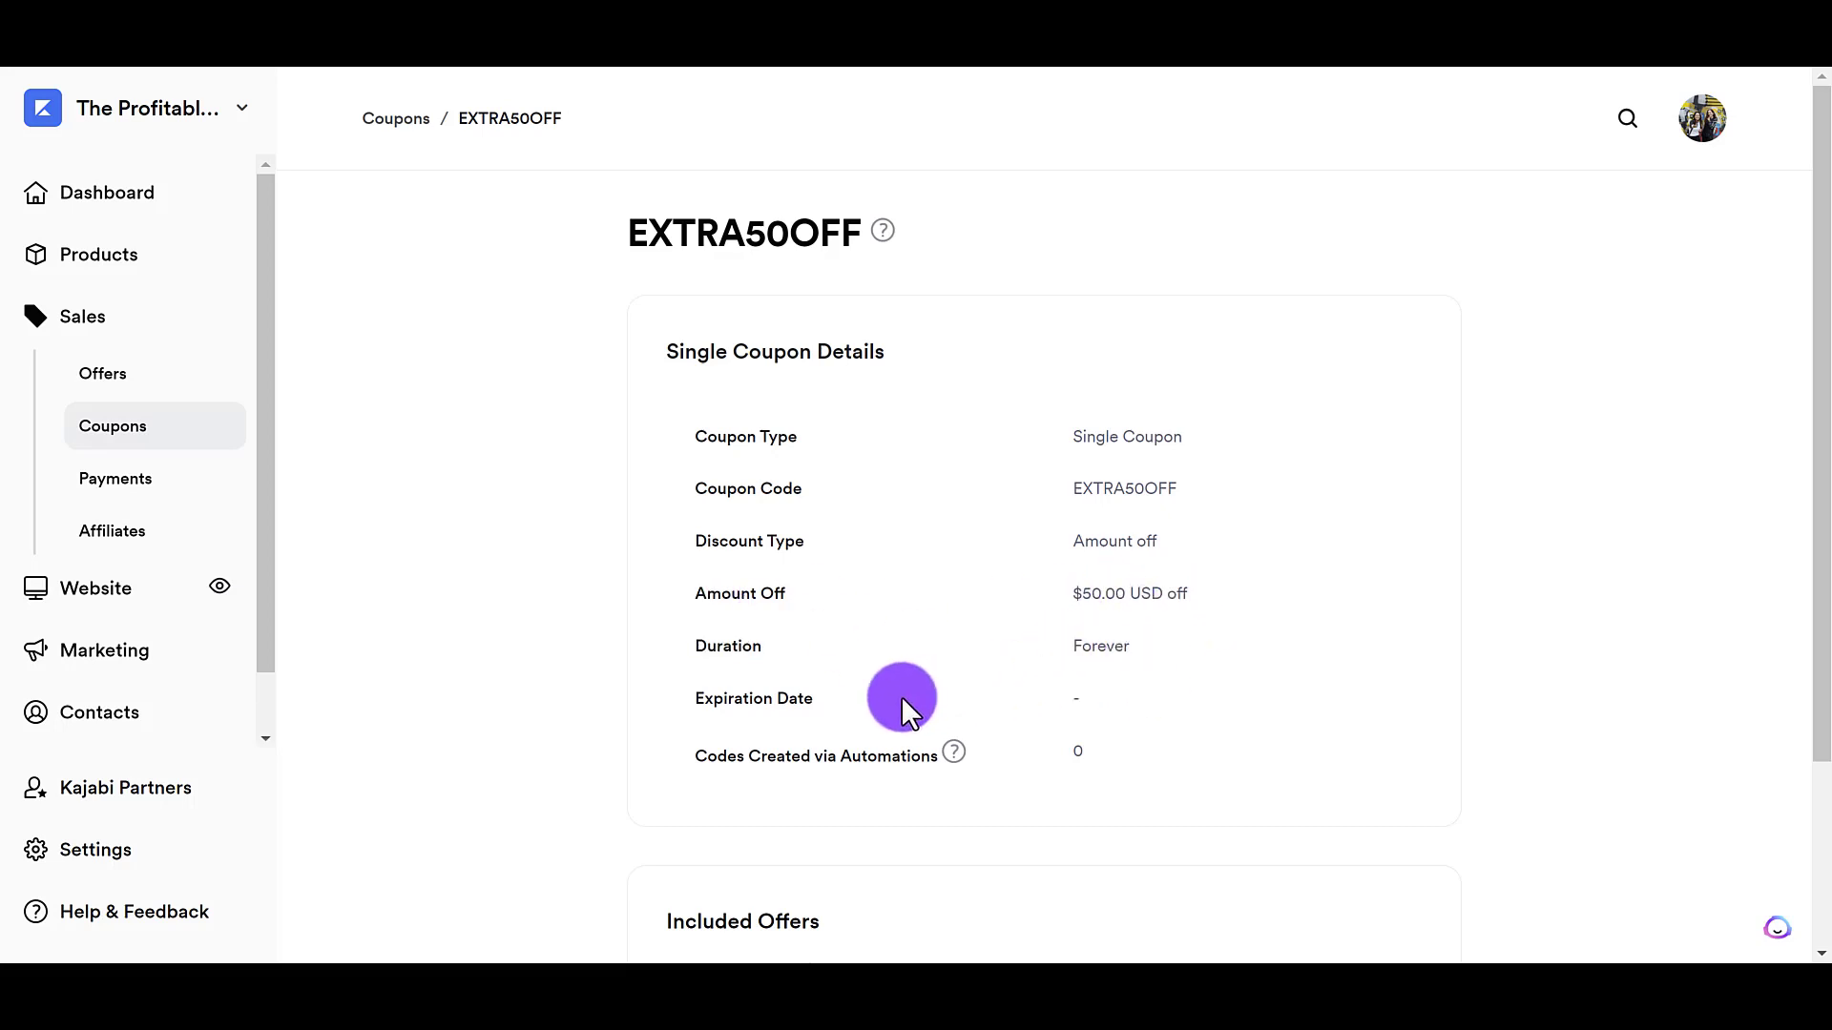
Scroll down the EXTRA50OFF coupon page to its empty Included Offers section.
scroll(1090, 705, "down", 3)
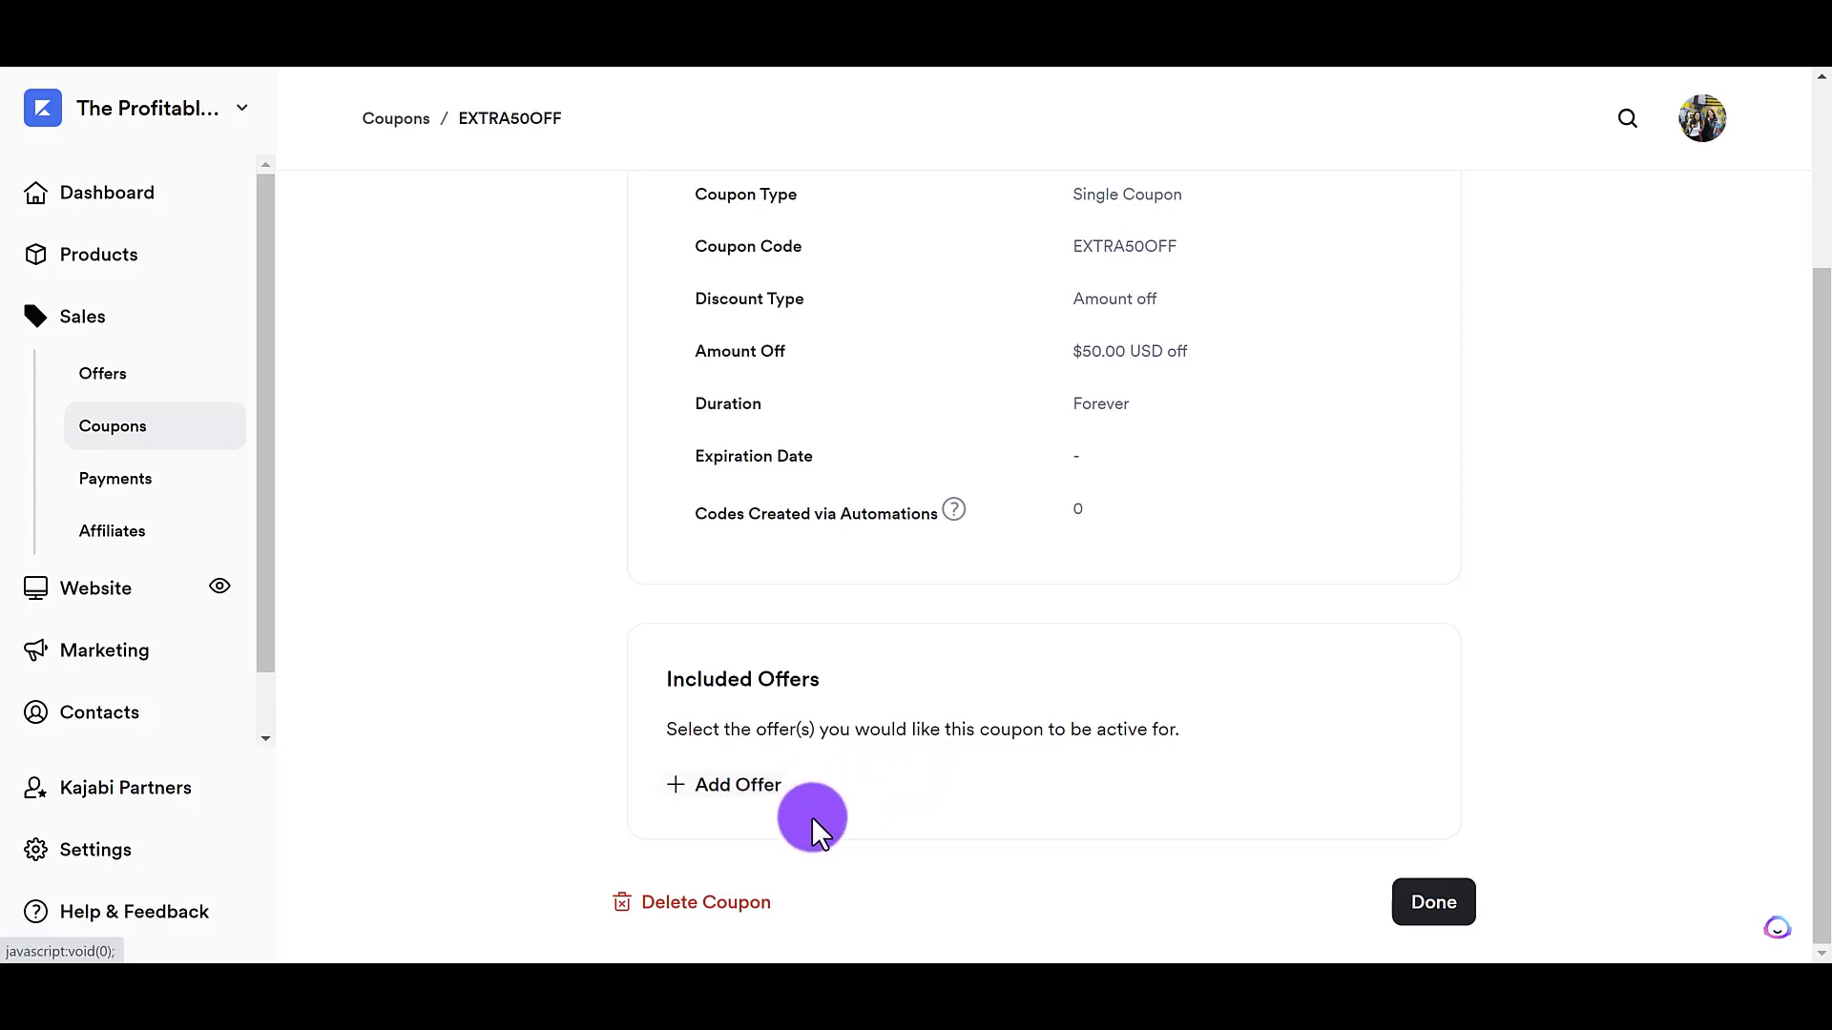
Add The Profitable Channel as an included offer on EXTRA50OFF.
left_click(764, 806)
left_click(990, 810)
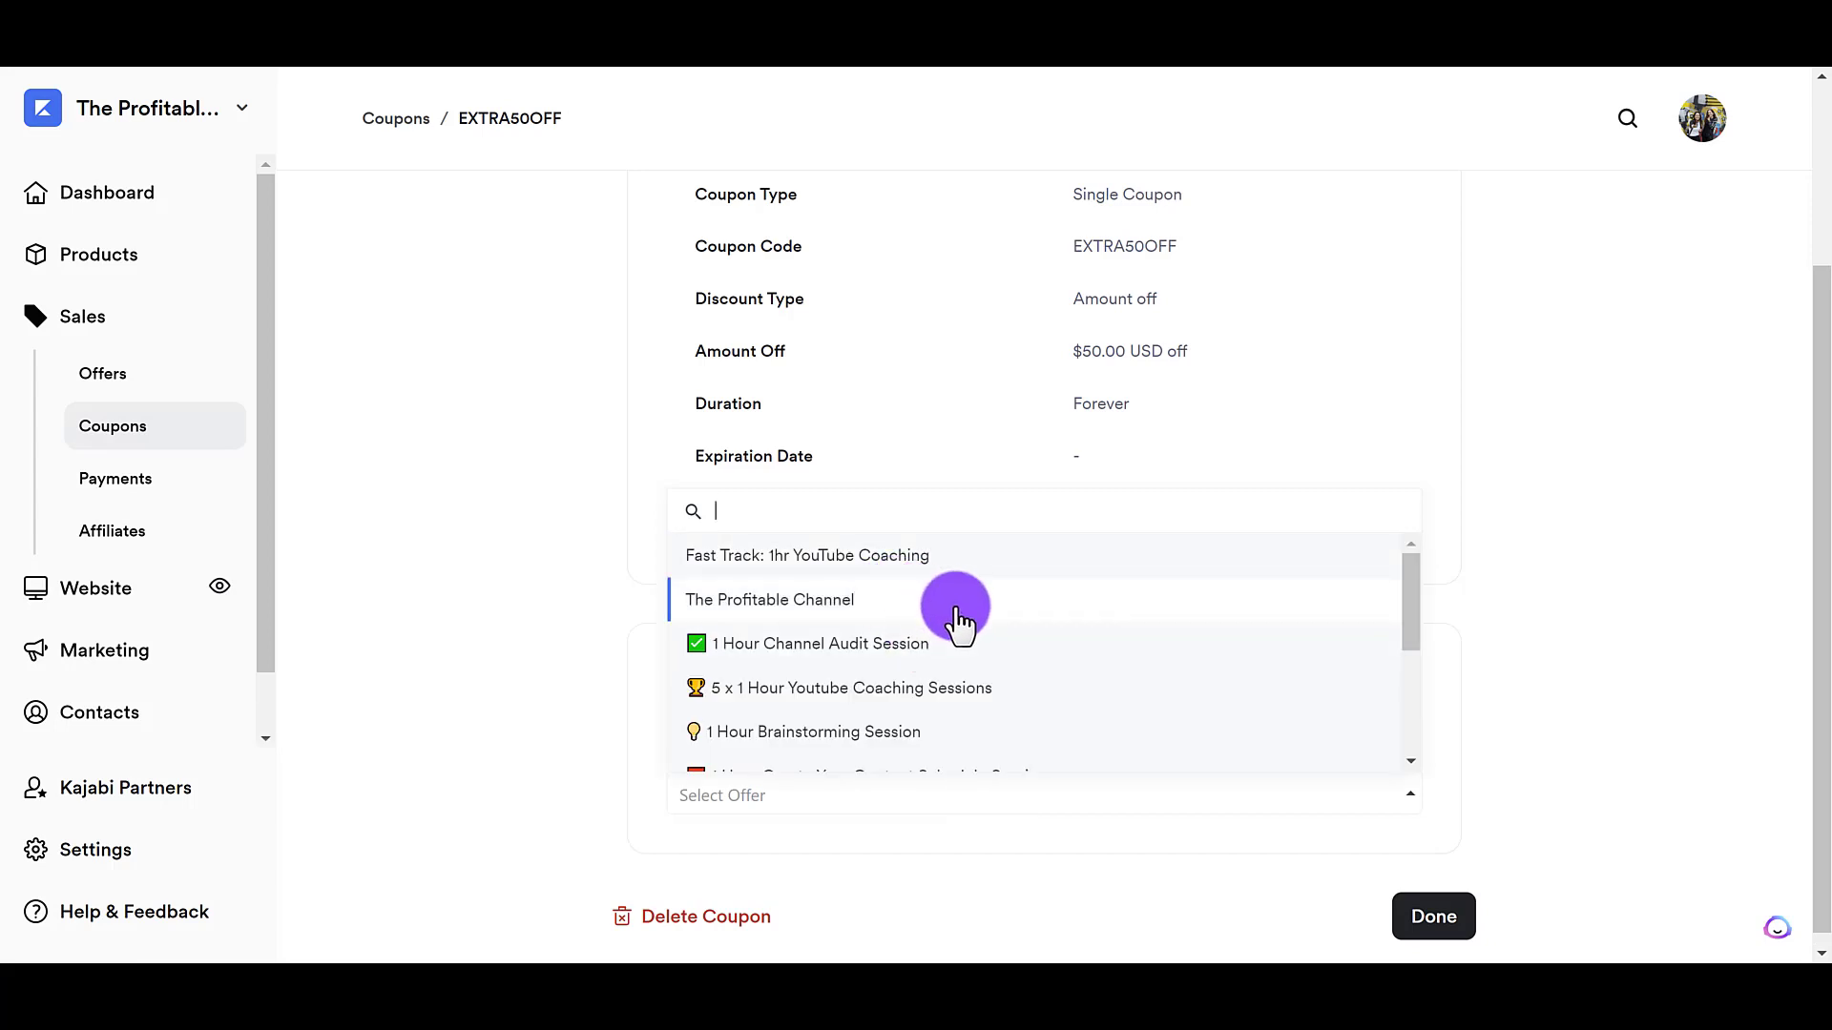
left_click(876, 600)
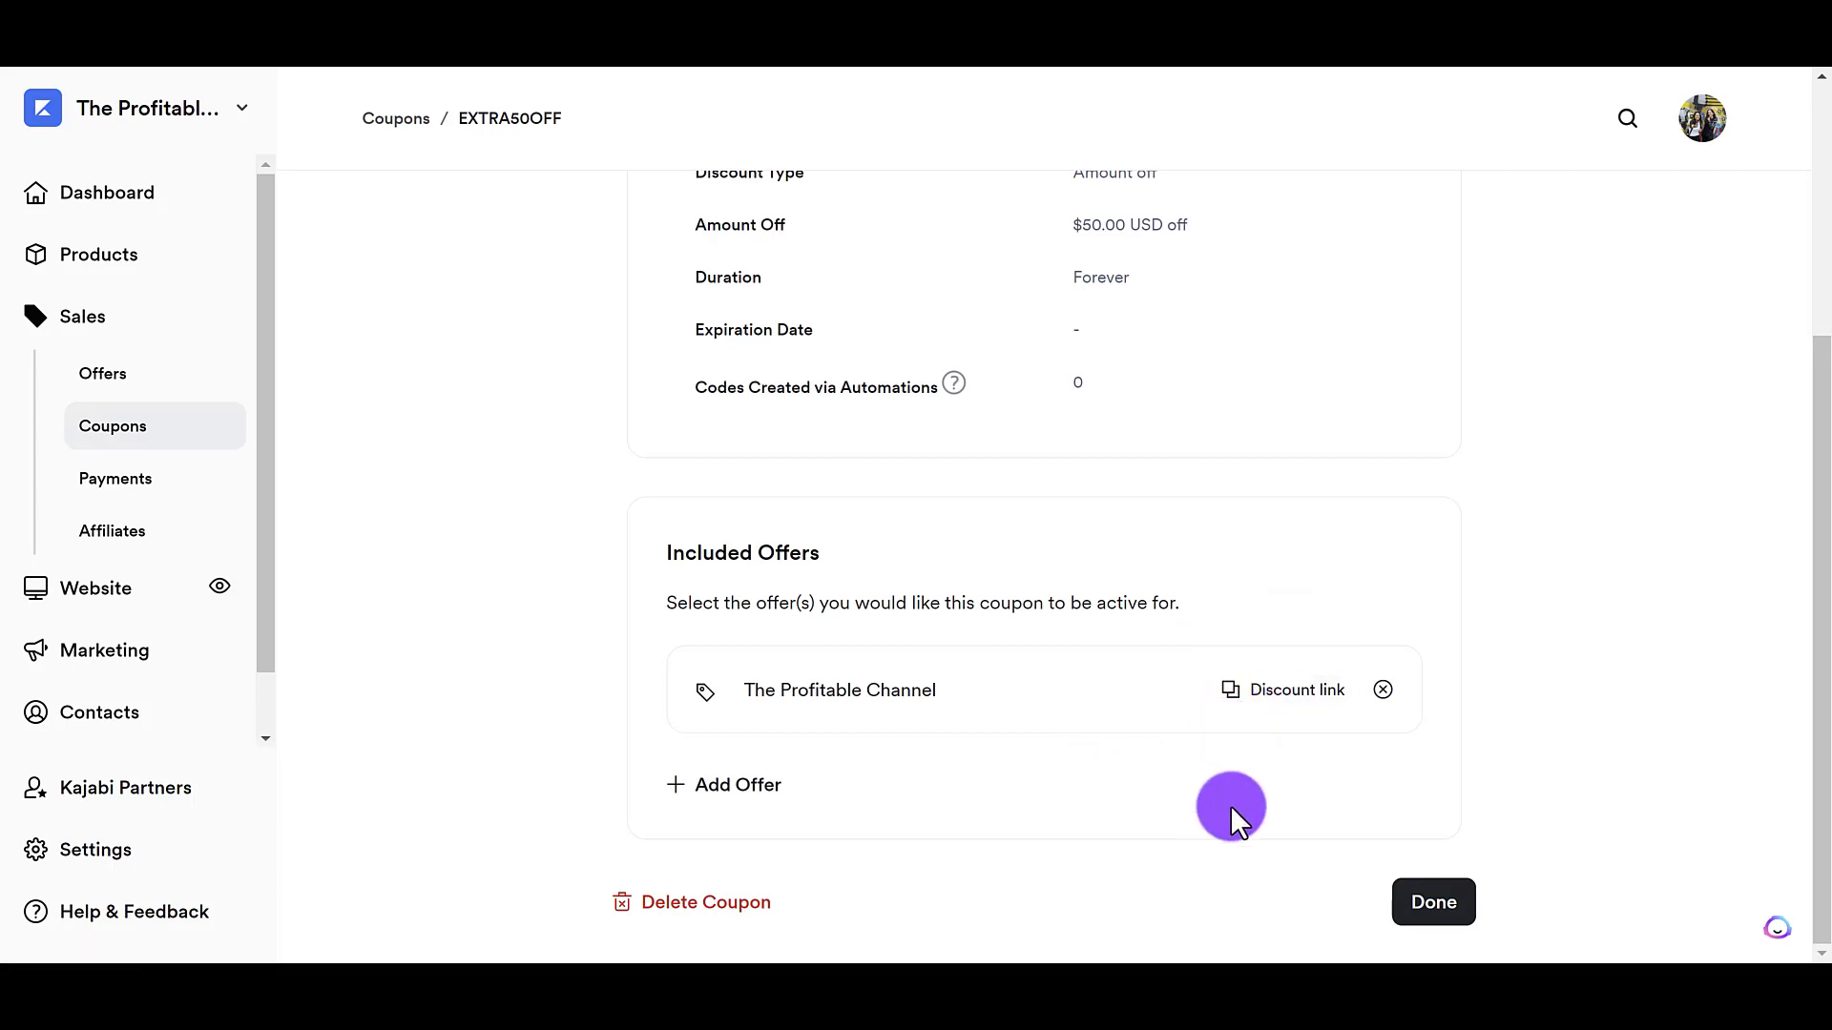
Finish the coupon and return to the coupons list, now showing six coupons including EXTRA50OFF.
left_click(1433, 906)
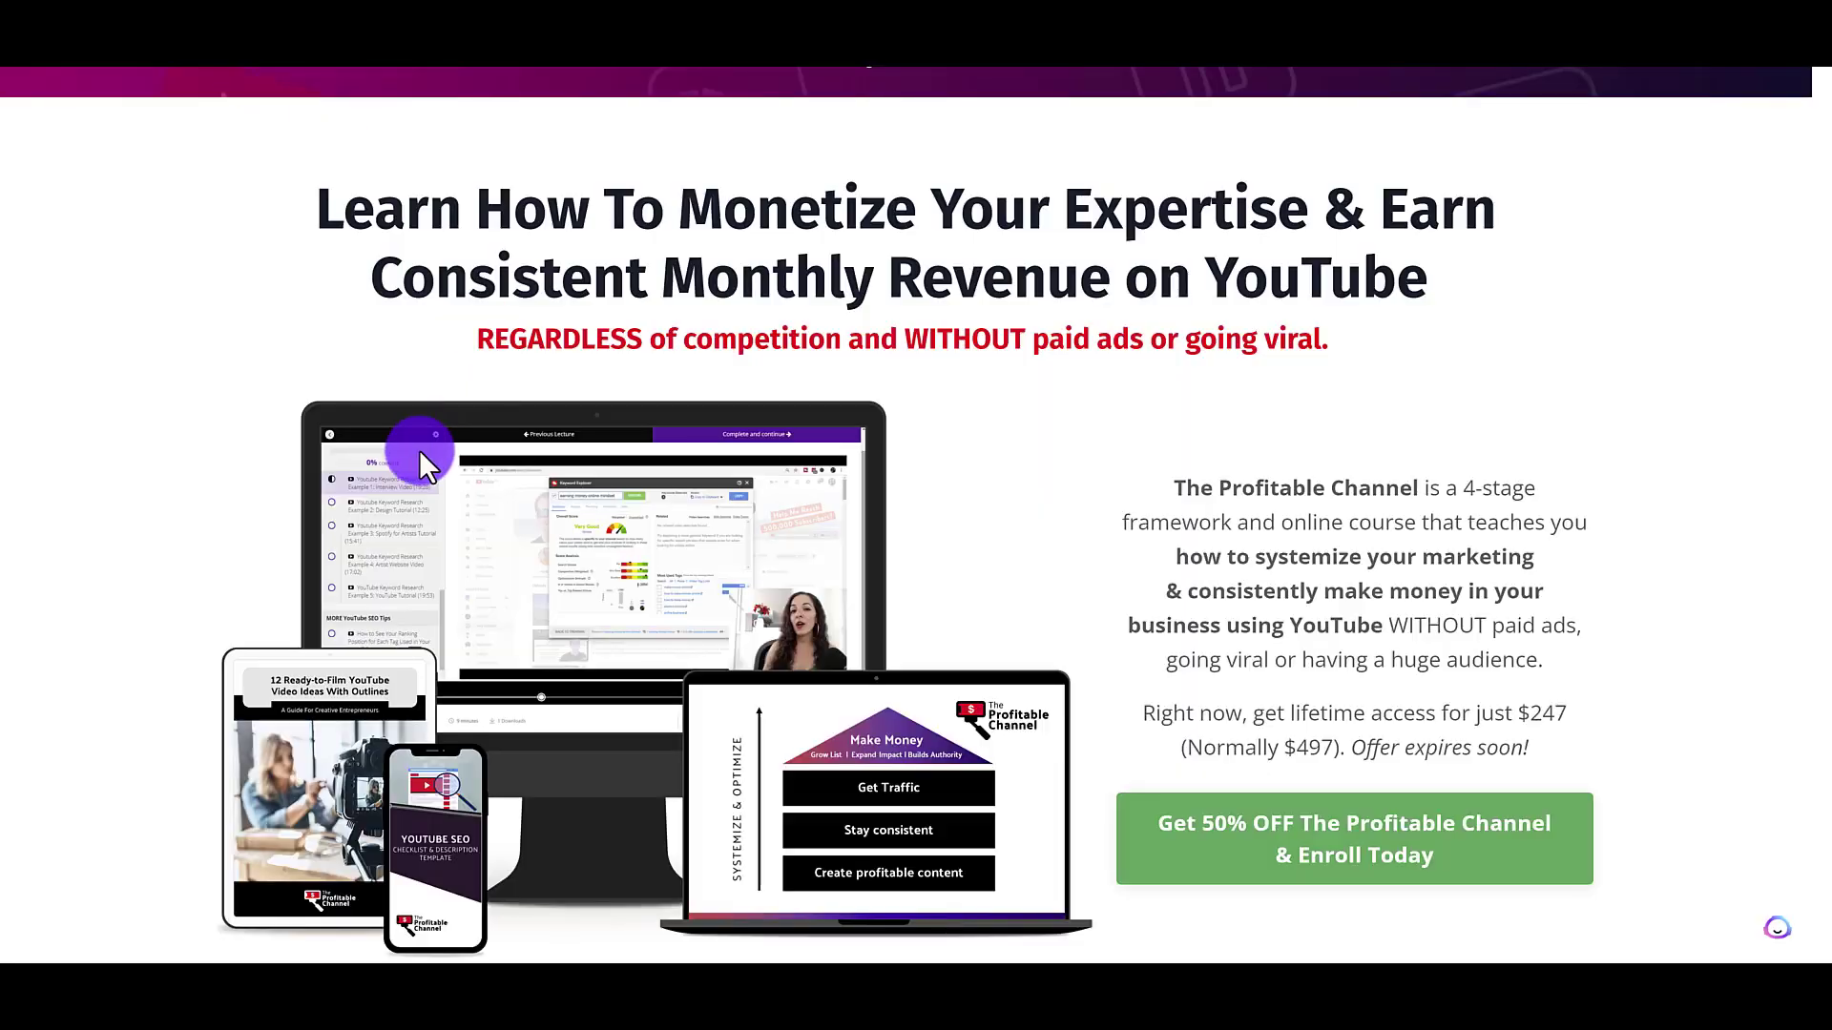
scroll(419, 450, "up", 1)
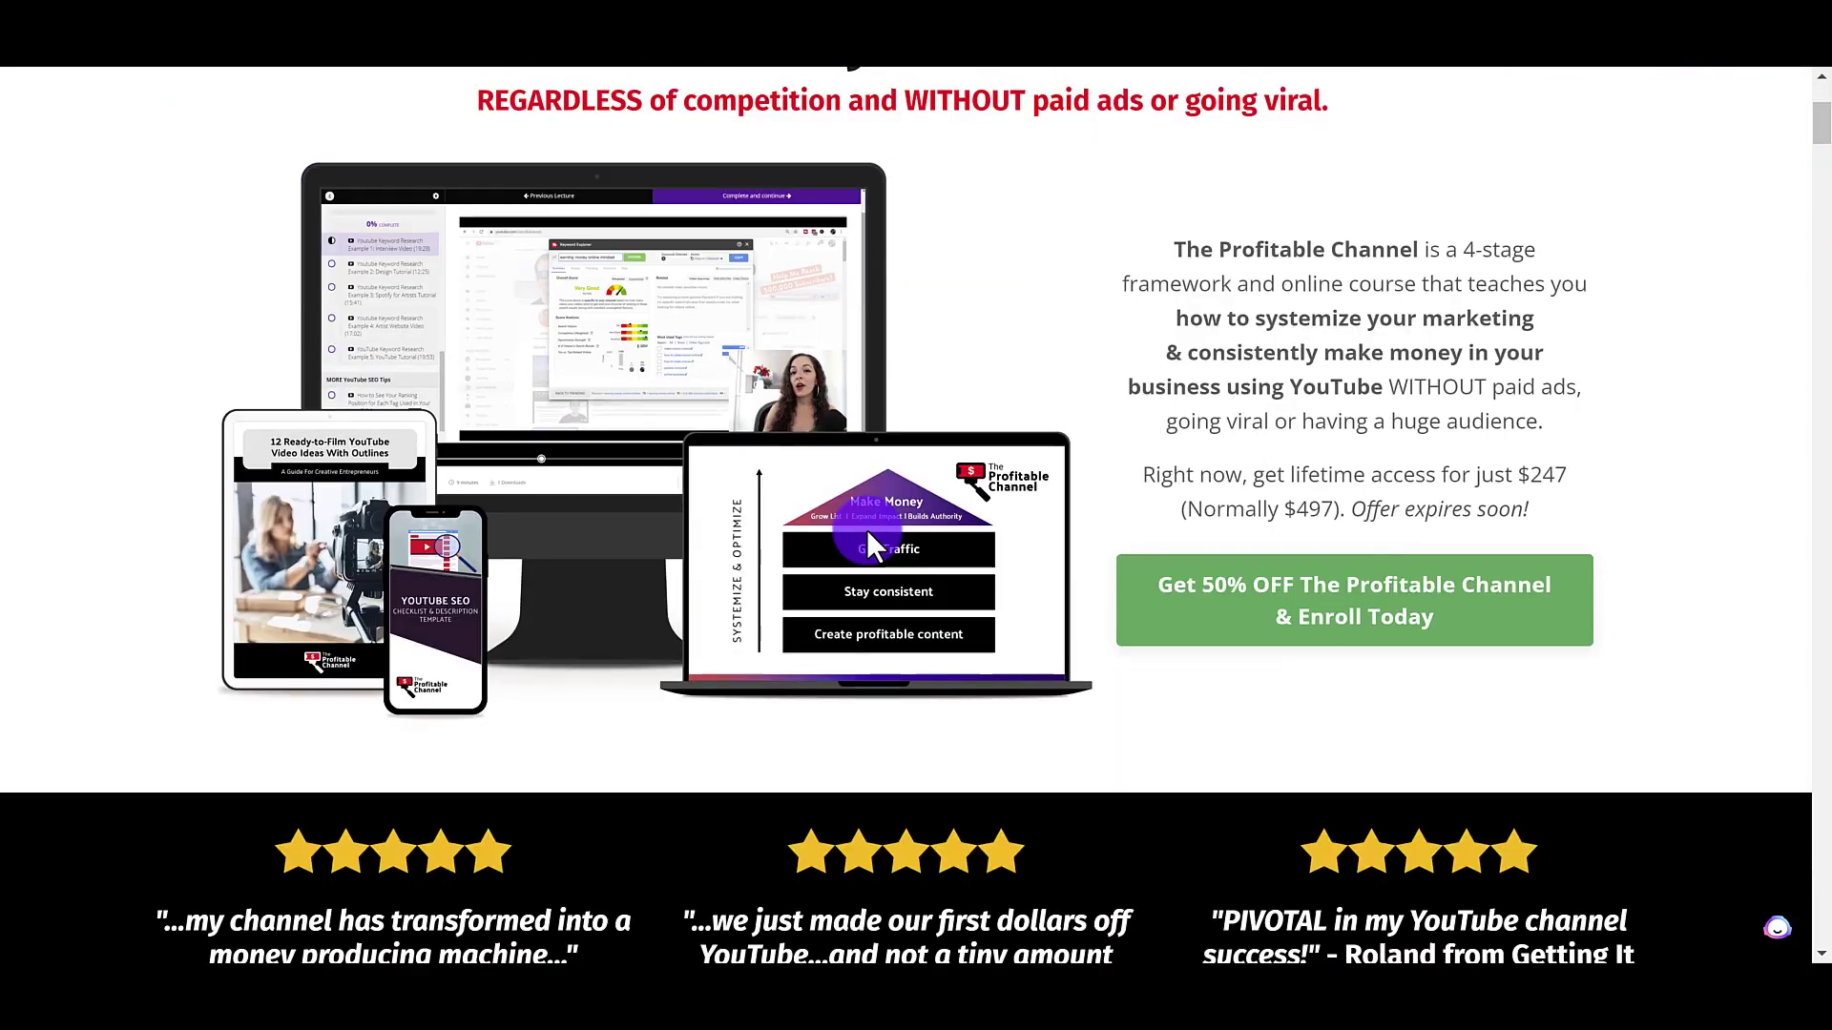
scroll(869, 533, "down", 15)
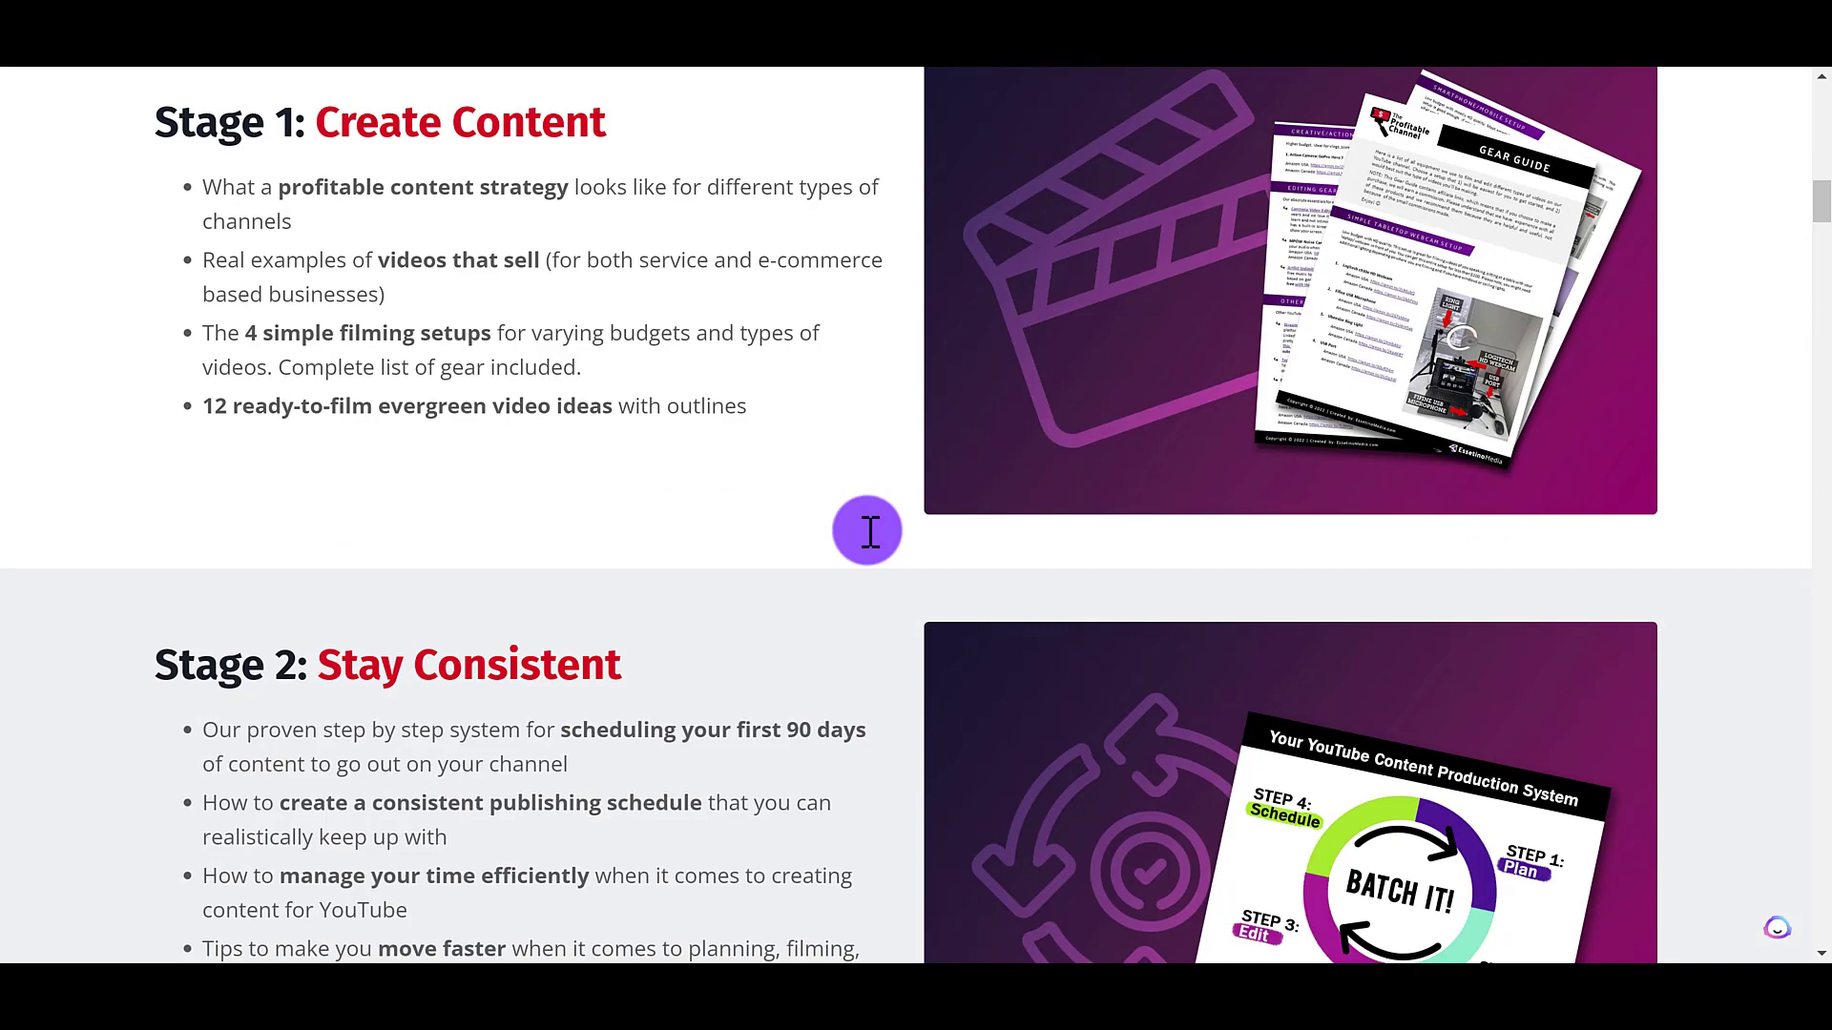
scroll(811, 488, "down", 15)
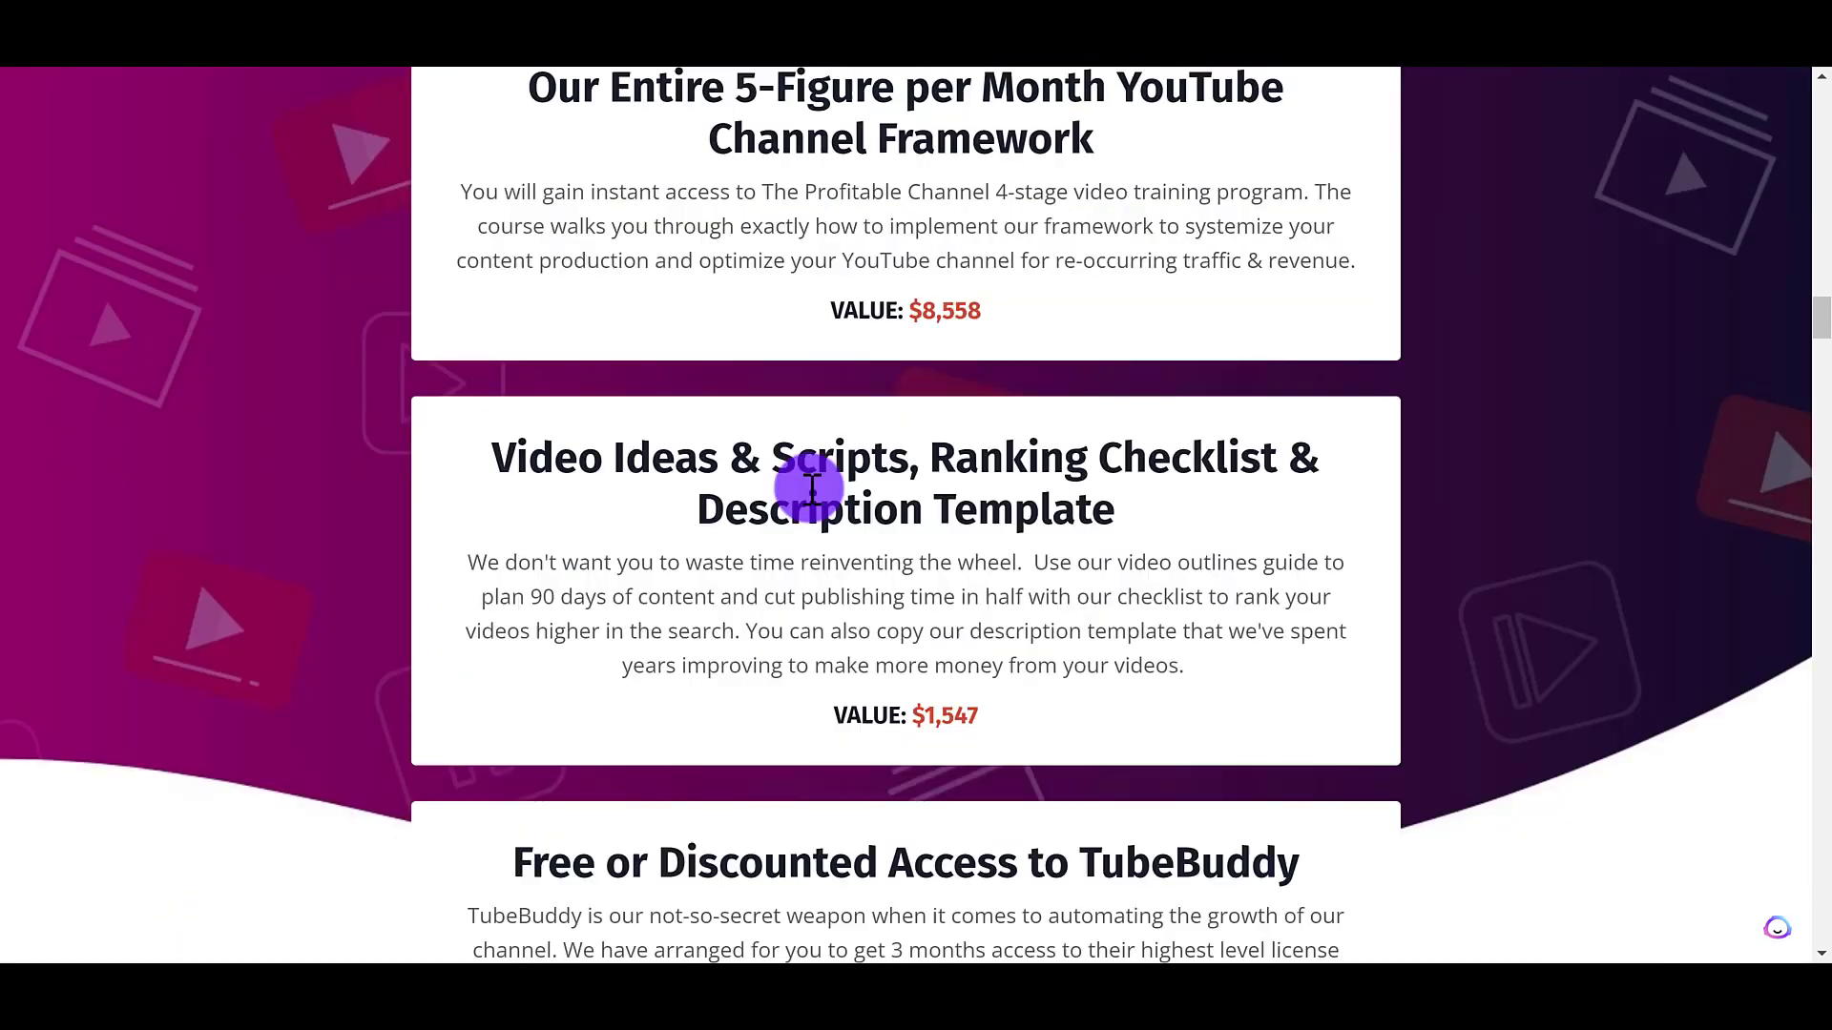
scroll(812, 489, "down", 5)
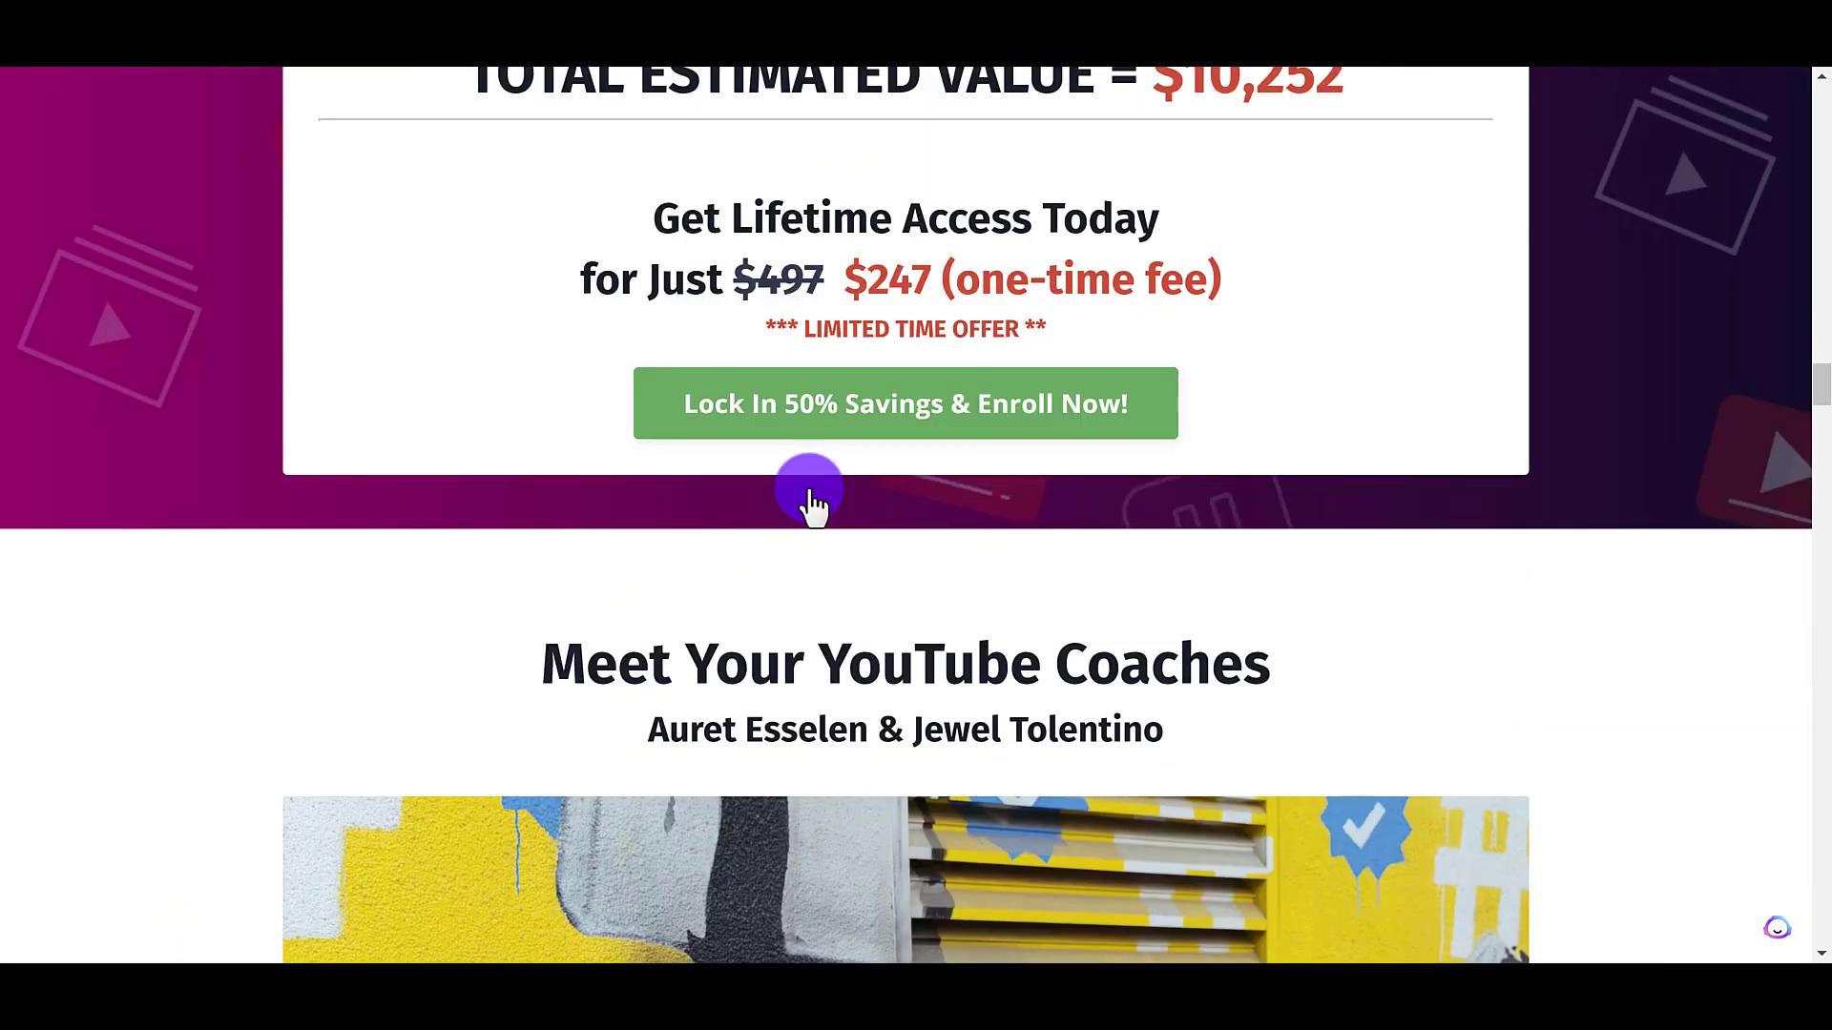
scroll(809, 489, "up", 12)
scroll(809, 487, "up", 20)
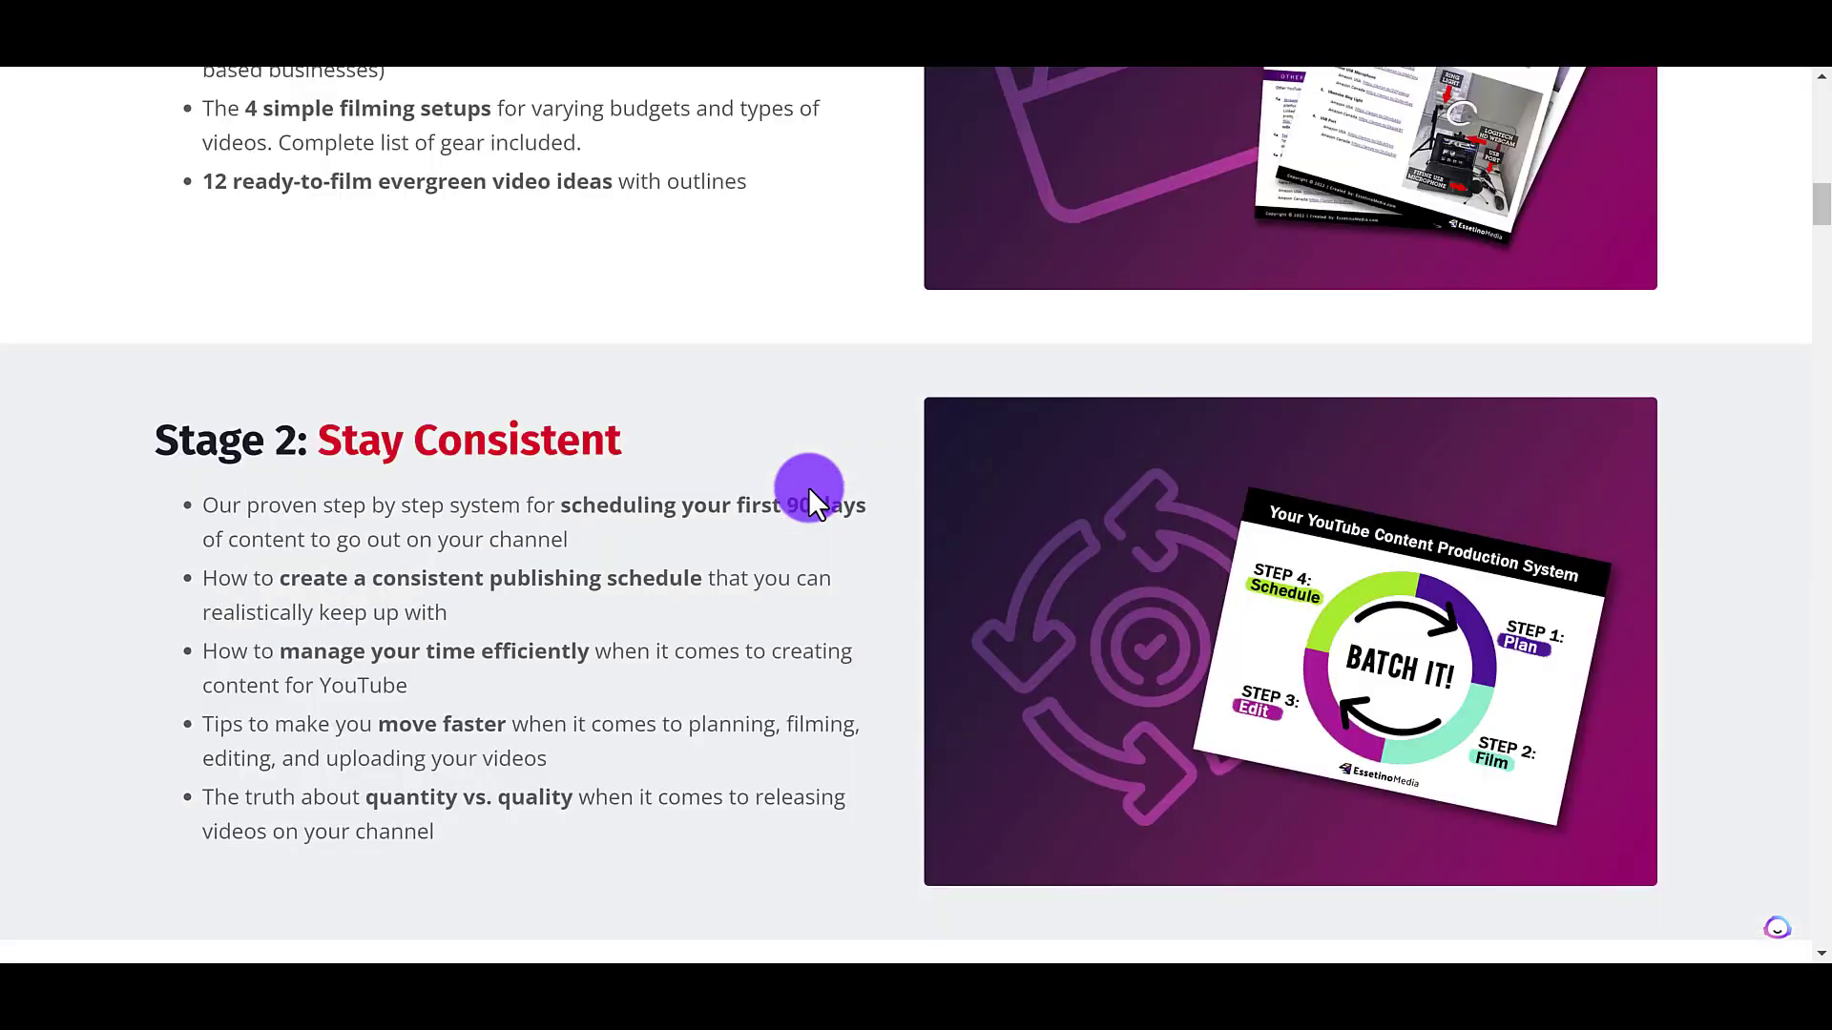
scroll(808, 487, "up", 8)
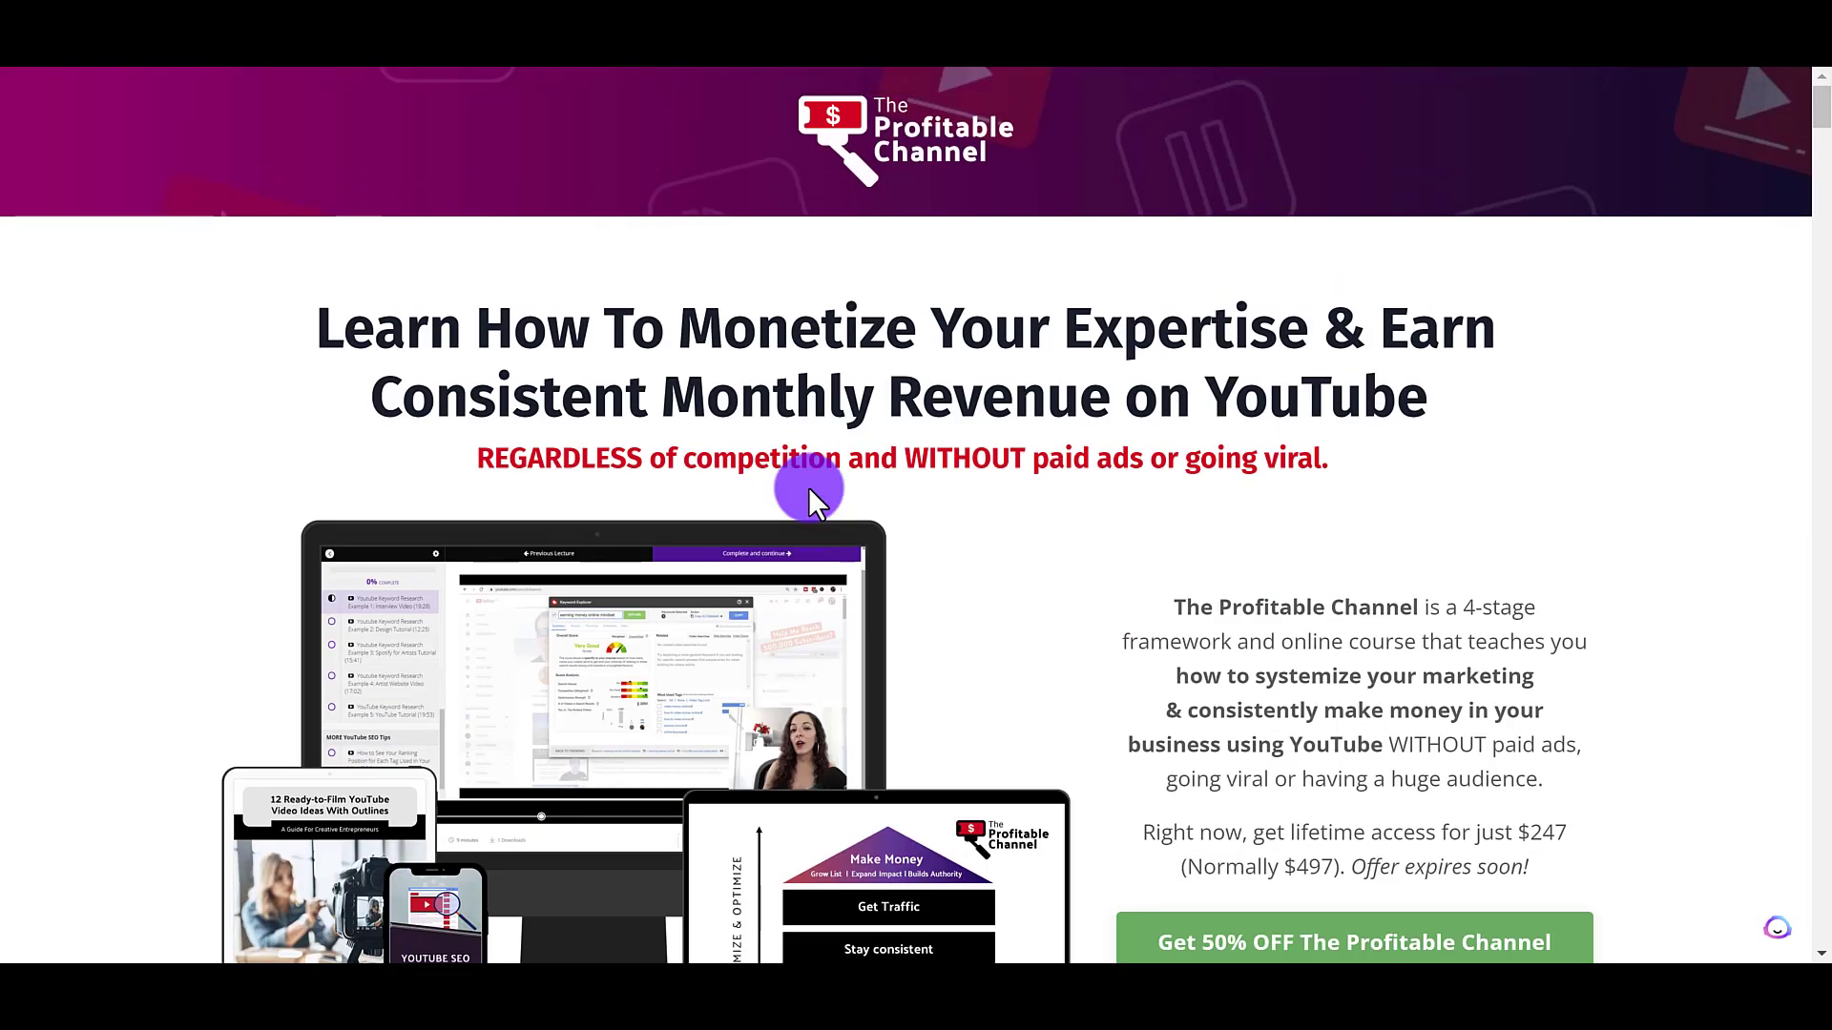